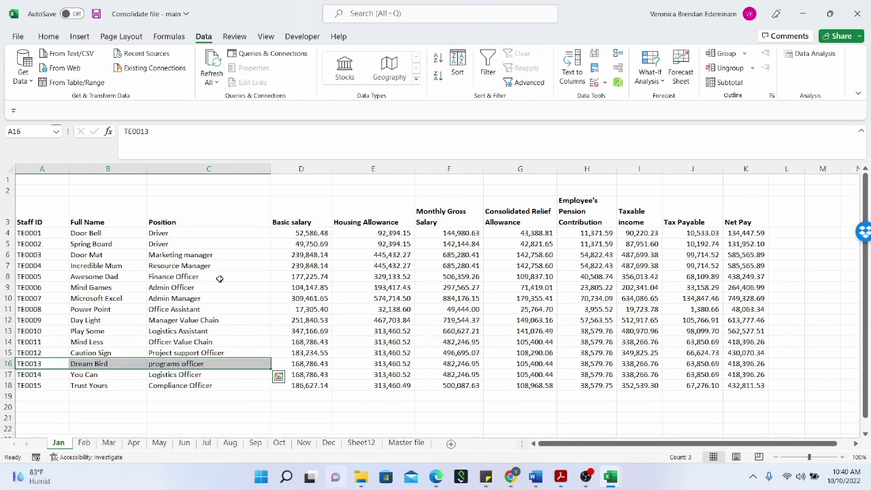
- Look over the payroll tables on the Jan, Feb, Mar and Apr sheets, and return to the Jan sheet
left_click(219, 278)
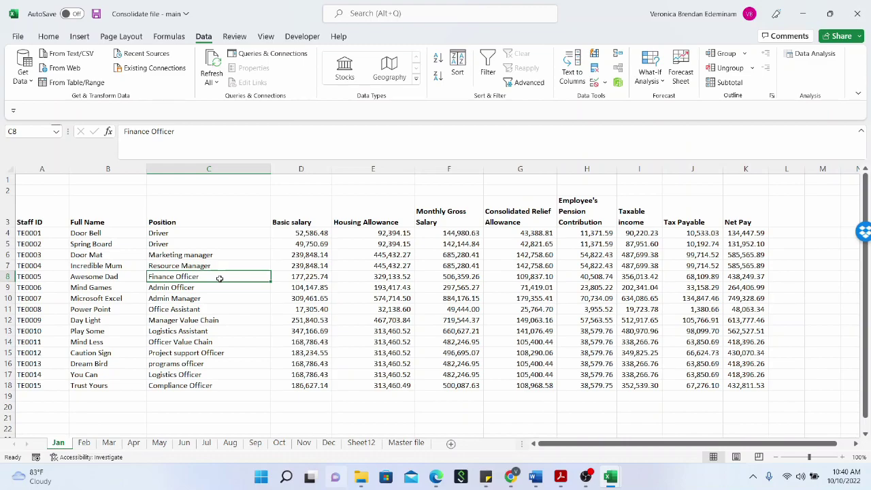
left_click(92, 445)
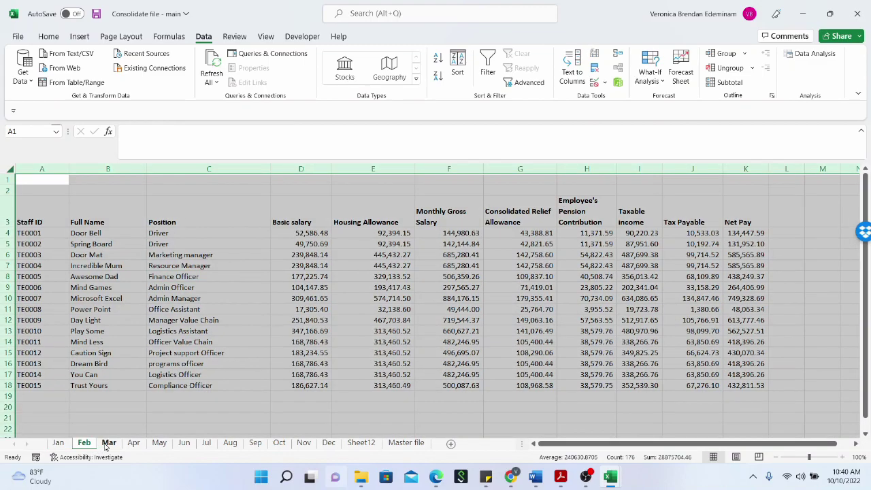
left_click(109, 443)
left_click(135, 444)
key("Up")
key("Up")
key("Up")
key("Up")
key("Up")
key("Up")
left_click(59, 443)
left_click(104, 321)
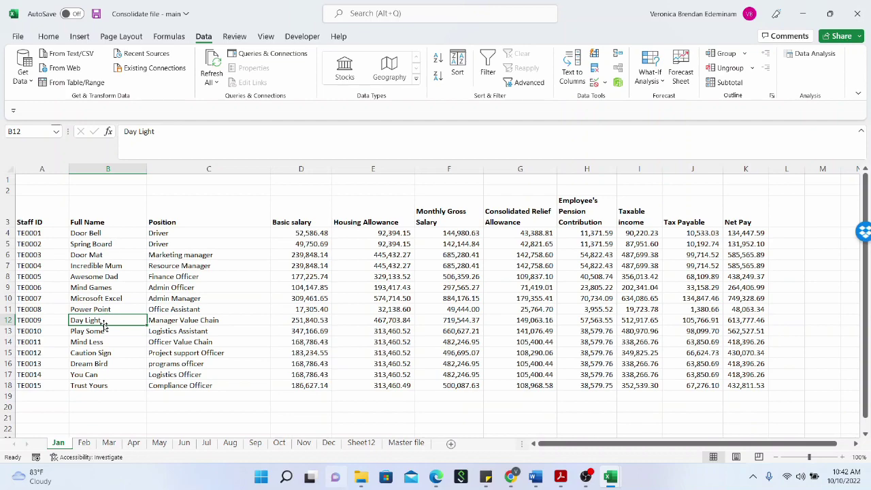
- Compare the staff lists on the Feb to Jun sheets, and return to the Jan sheet
left_click(84, 443)
left_click(109, 444)
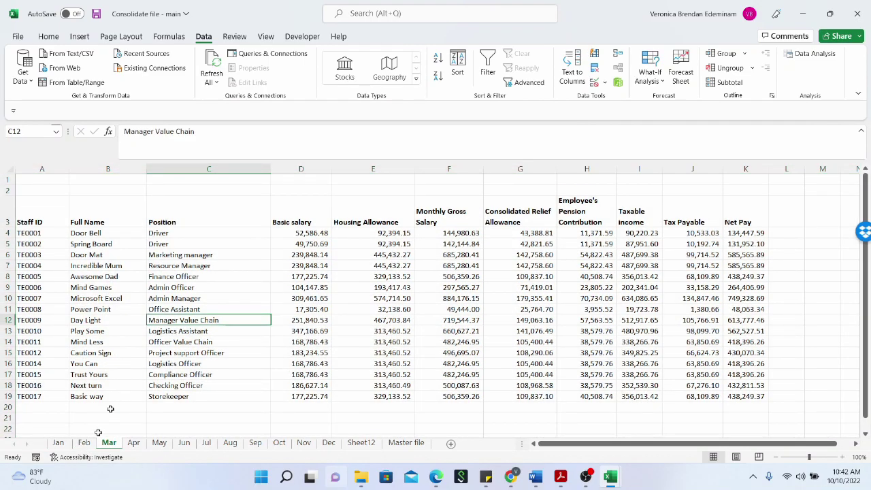
left_click(133, 443)
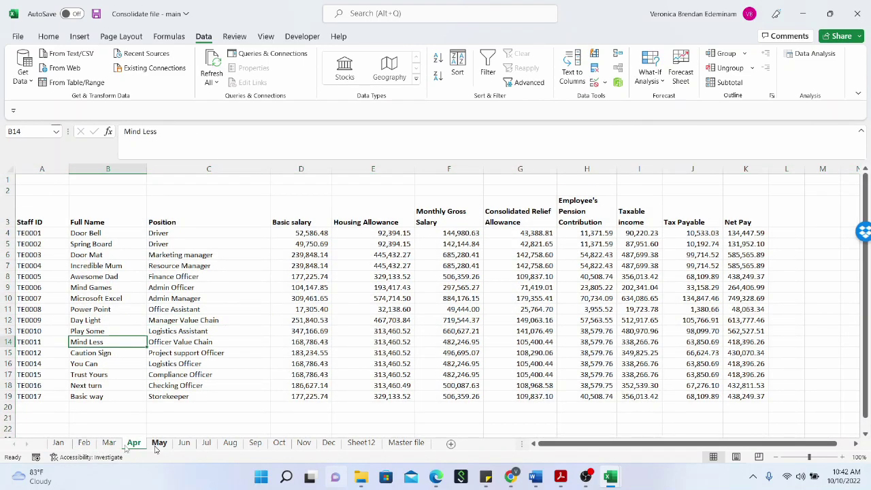
left_click(159, 443)
left_click(195, 338)
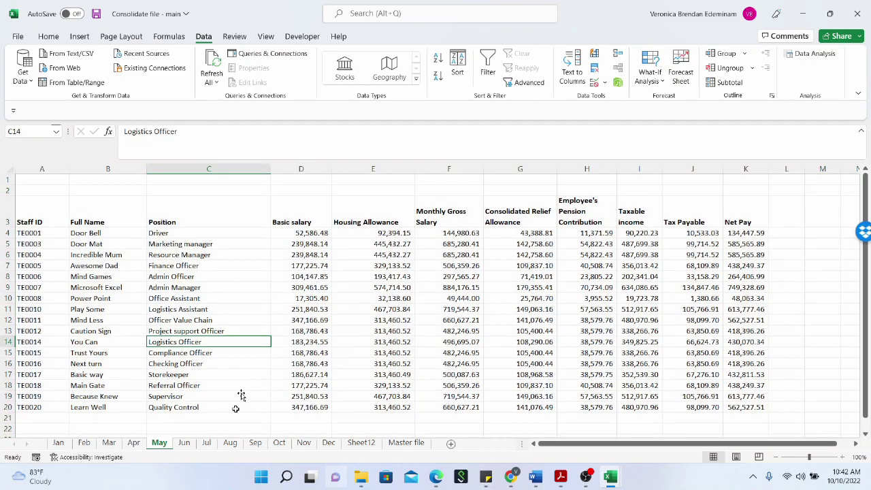
left_click(184, 443)
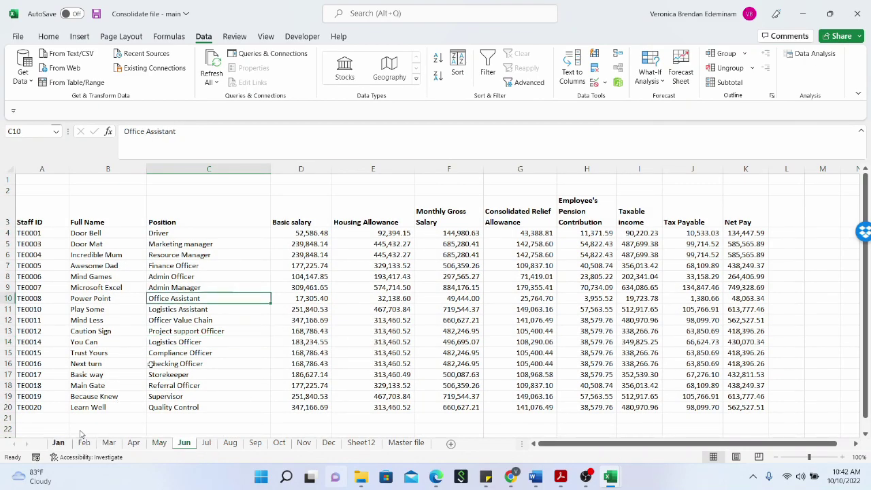
left_click(57, 443)
left_click(192, 331)
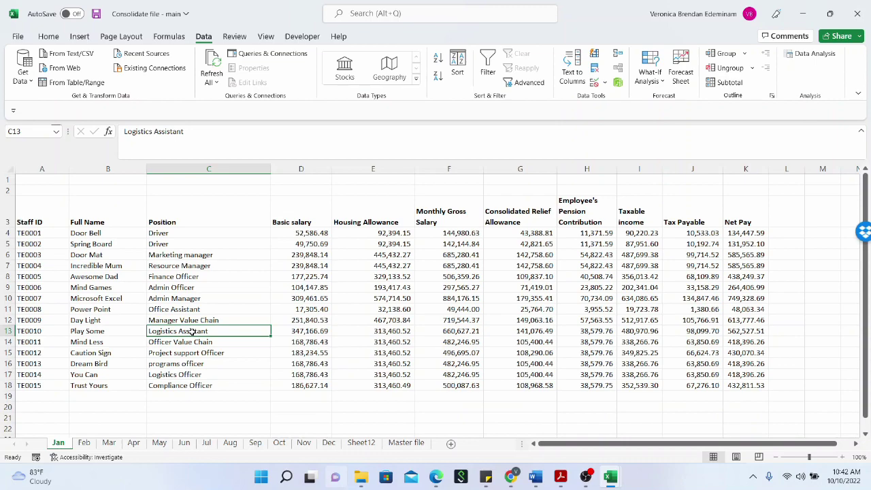
- Examine the first employee's row and the Tax Payable column on the Jan sheet
left_click(142, 276)
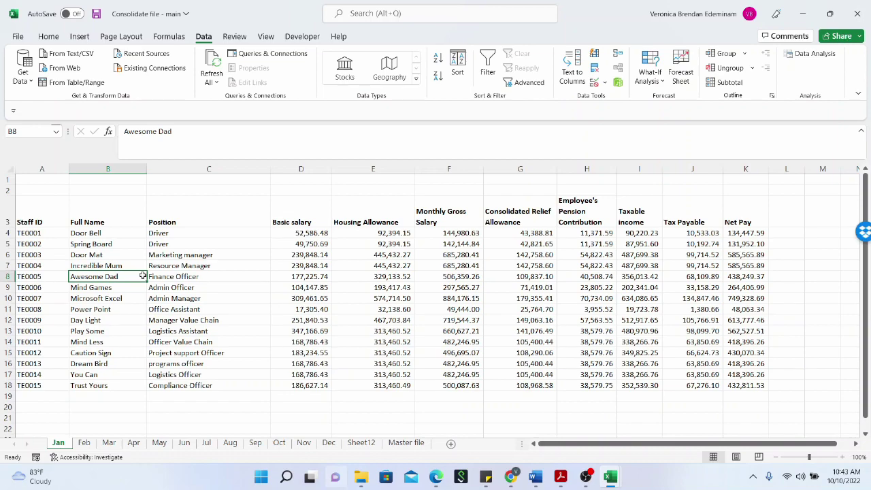
left_click(703, 234)
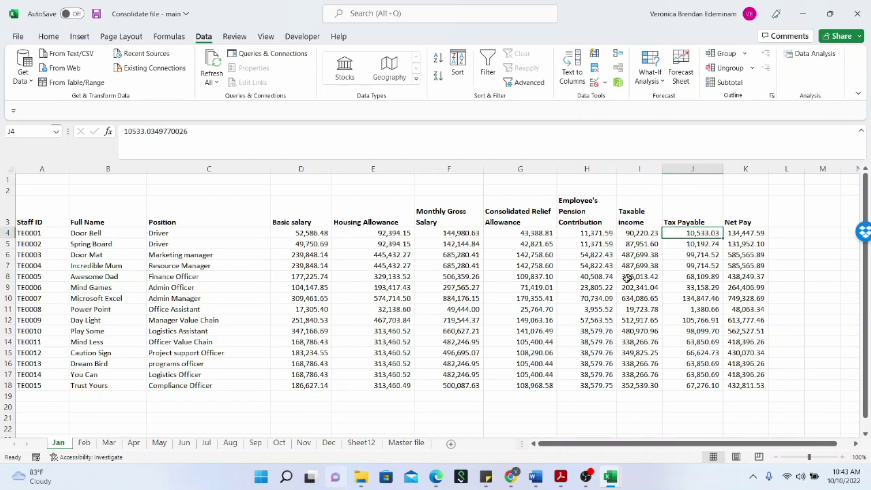
left_click(6, 233)
left_click(80, 234)
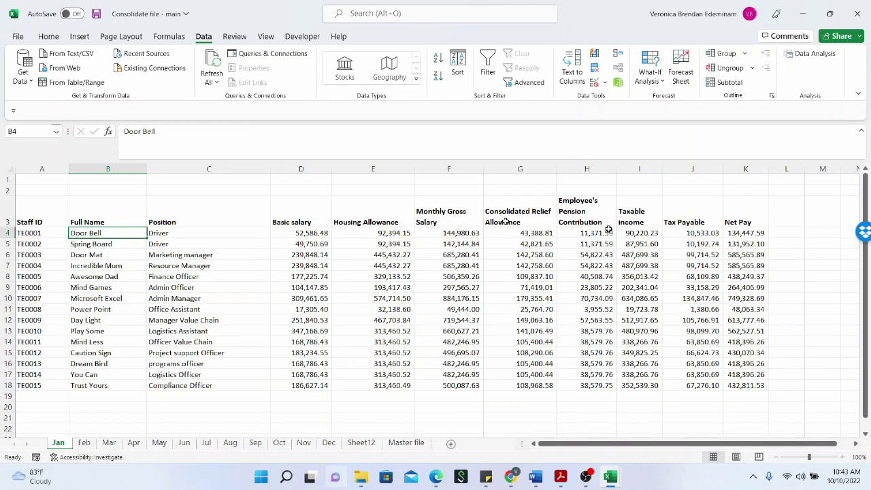
left_click(672, 236)
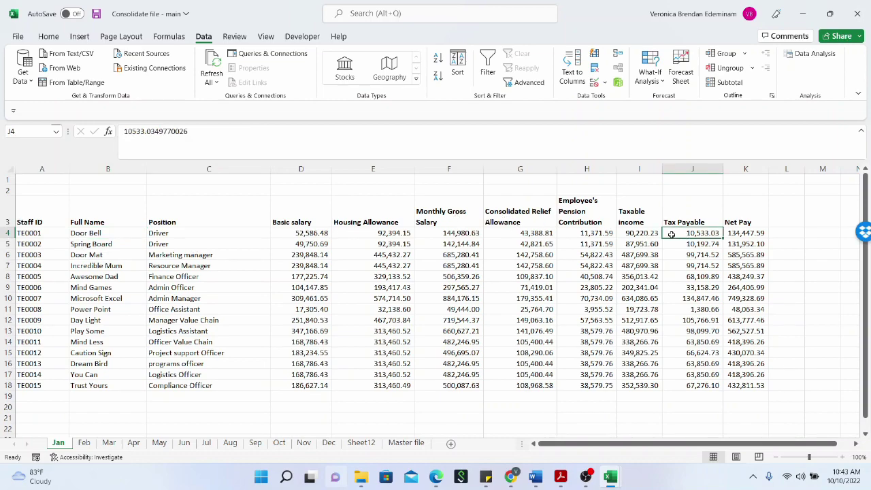
left_click(692, 170)
left_click(684, 236)
left_click(219, 330)
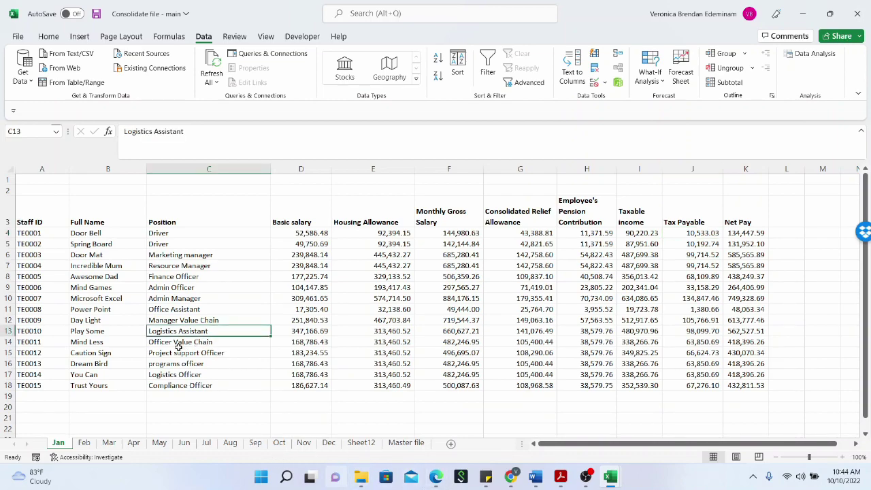
- Widen column A on the blank Sheet12 and select cell A1
left_click(361, 442)
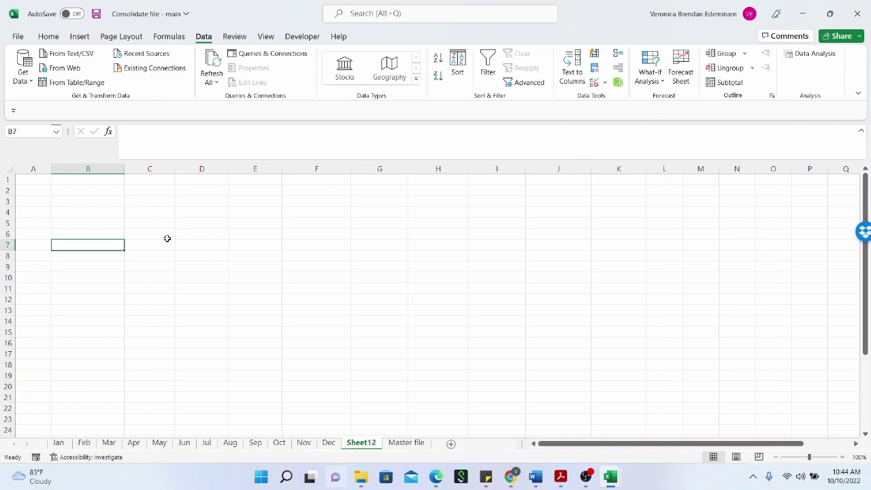
left_click(41, 182)
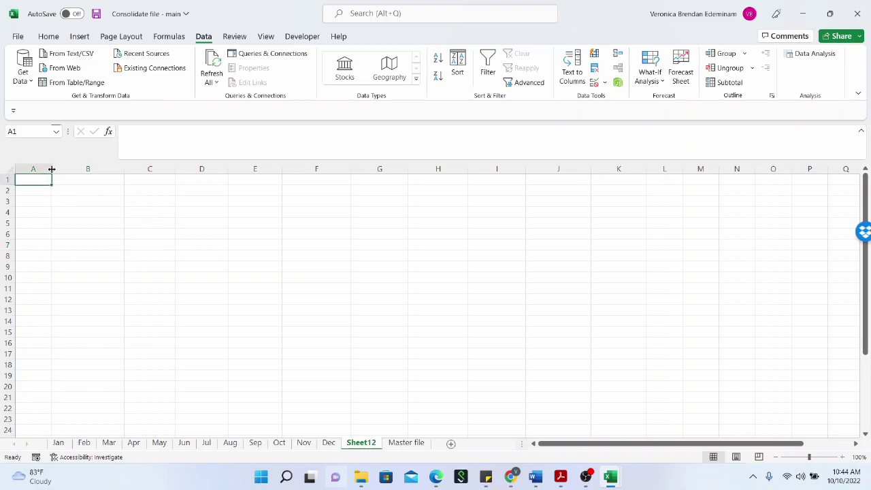
left_click_drag(51, 168, 84, 170)
left_click(39, 198)
left_click(60, 184)
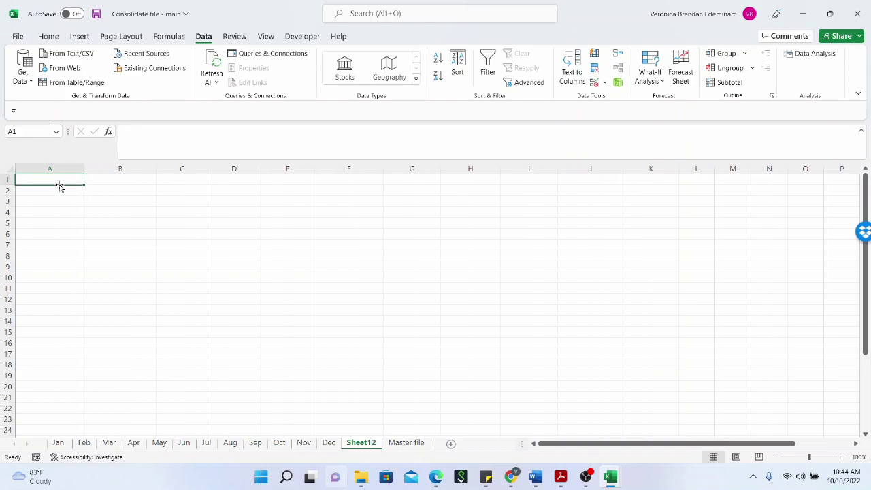
- Review the payroll rows on the Jan, Feb, Apr, Mar, Jul, Aug and Sep sheets
left_click(58, 442)
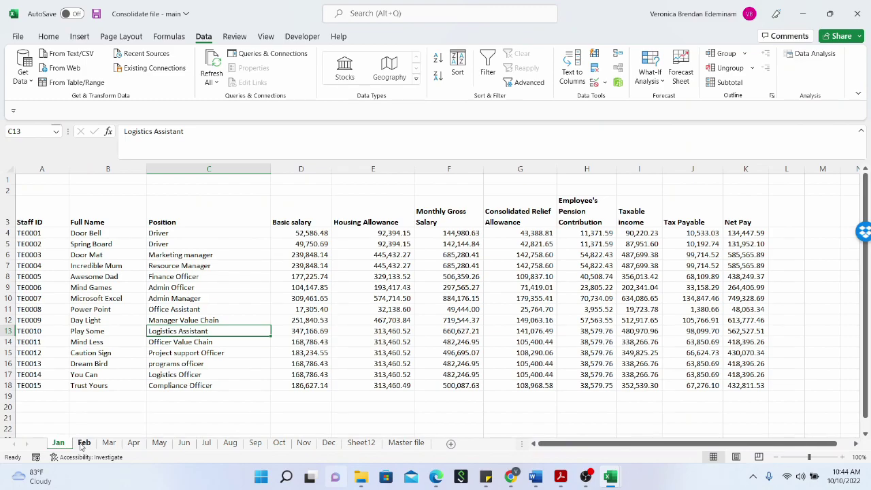
left_click(83, 443)
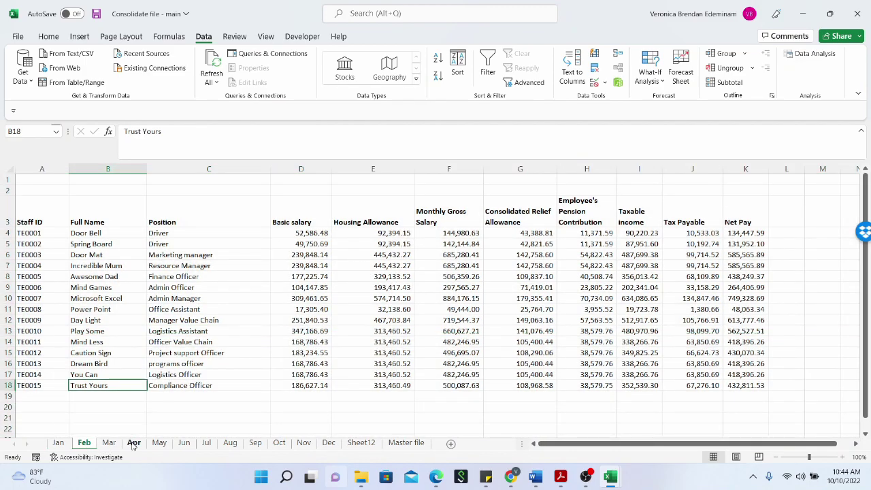
left_click(134, 443)
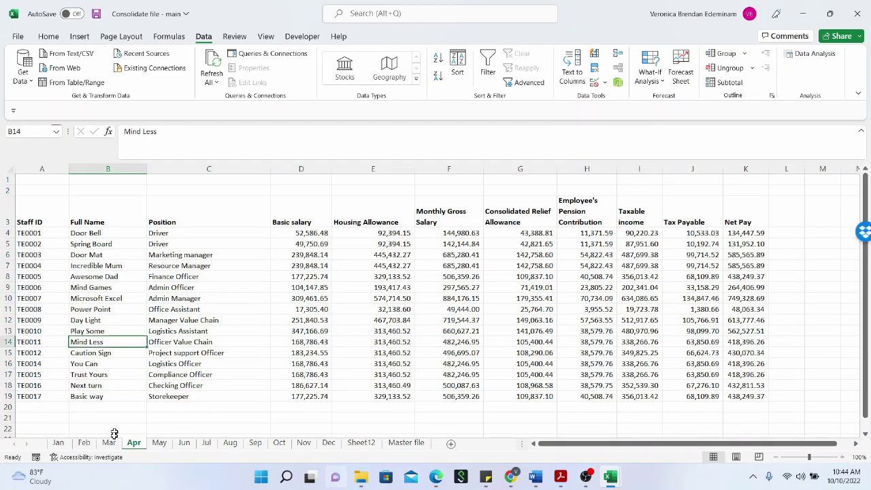
left_click(110, 443)
left_click(179, 374)
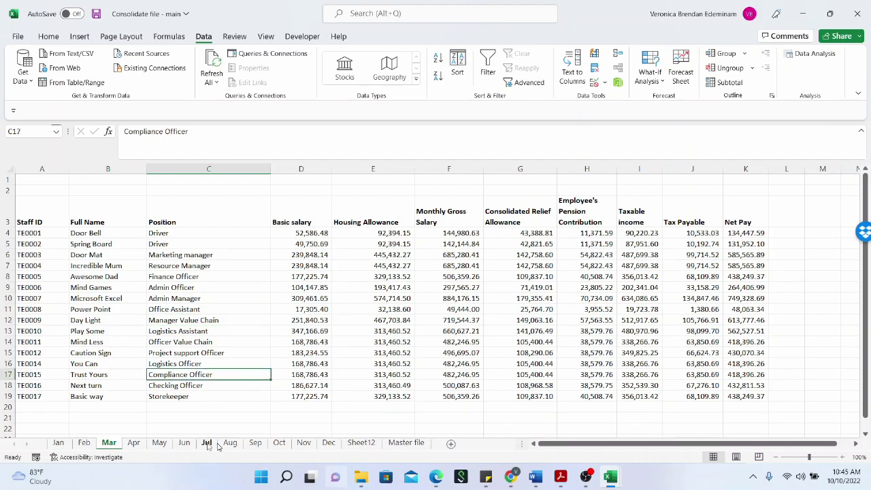
left_click(206, 443)
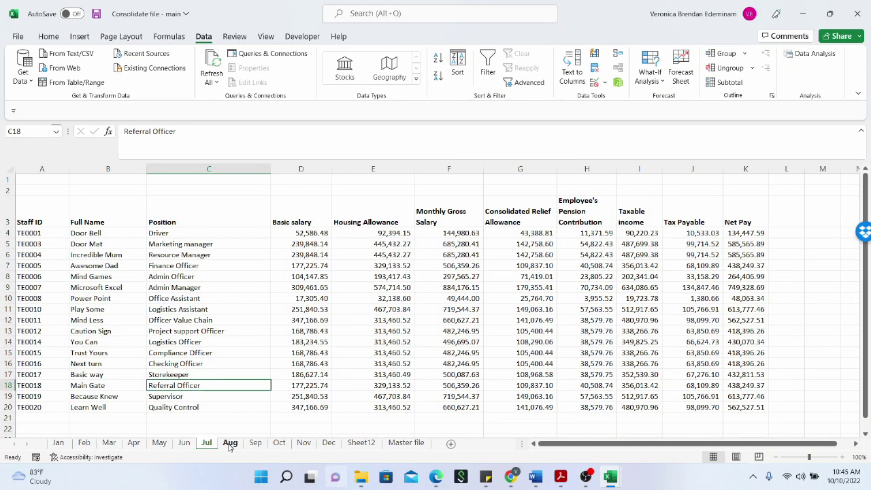
left_click(230, 443)
left_click(255, 443)
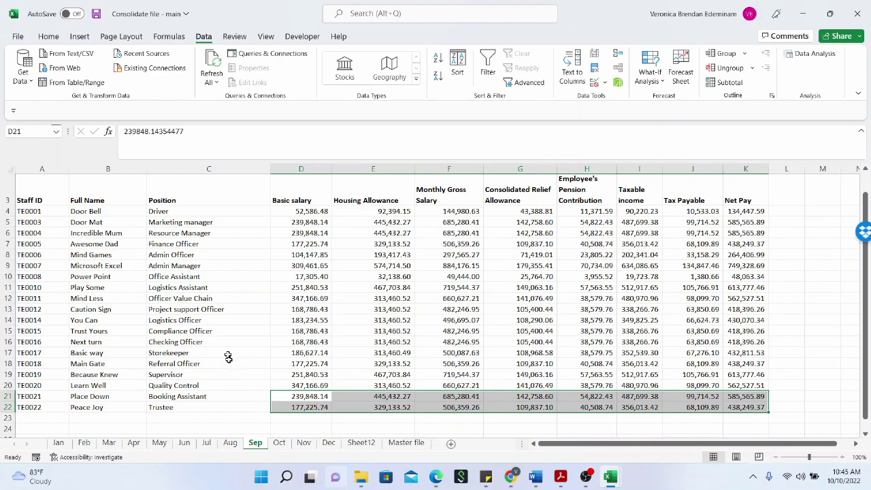
left_click(227, 354)
- Review the payroll rows on the Oct, Nov and Dec sheets through to the last December entry
left_click(279, 443)
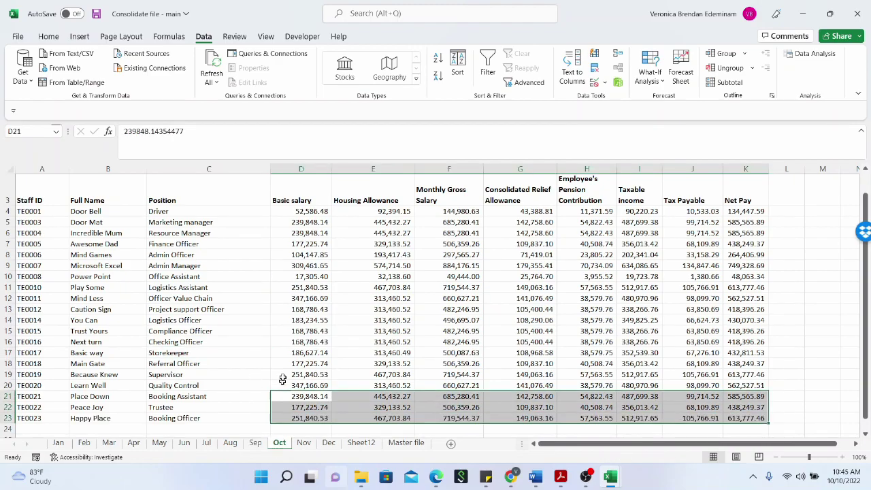
left_click(283, 374)
left_click(303, 443)
left_click(329, 443)
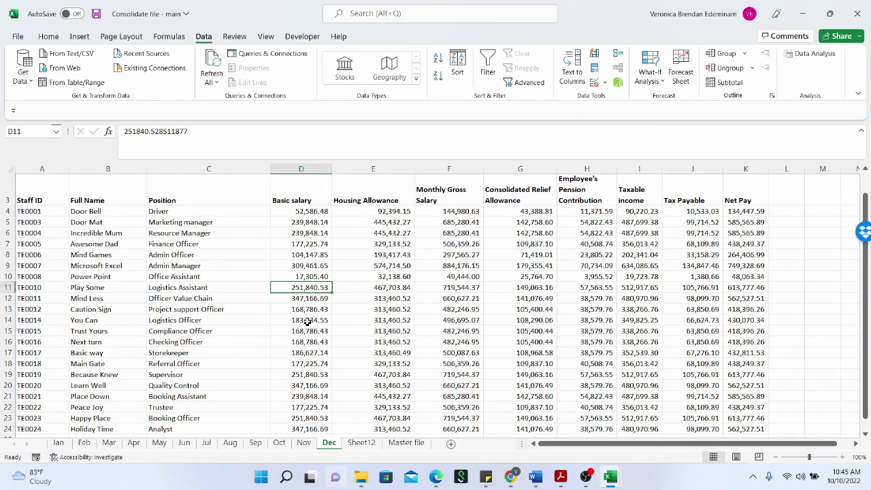
left_click(309, 319)
scroll(311, 331, "down", 3)
scroll(311, 333, "up", 3)
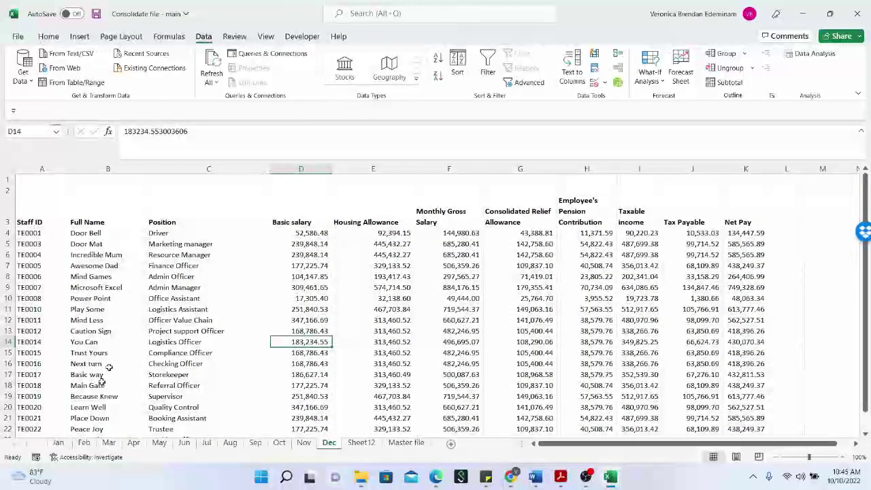
scroll(81, 381, "down", 1)
- Compare the staff IDs on the Jan and Dec sheets for missing and added employees, and return to Sheet12
left_click(58, 443)
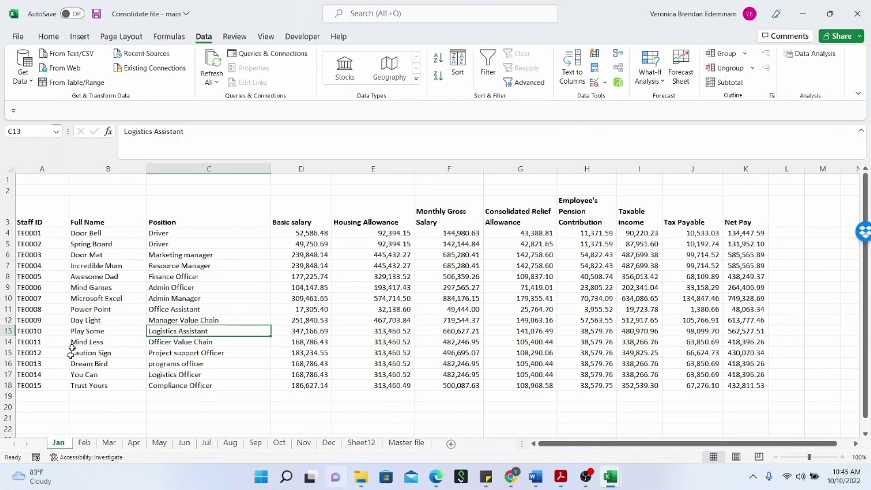
left_click(48, 386)
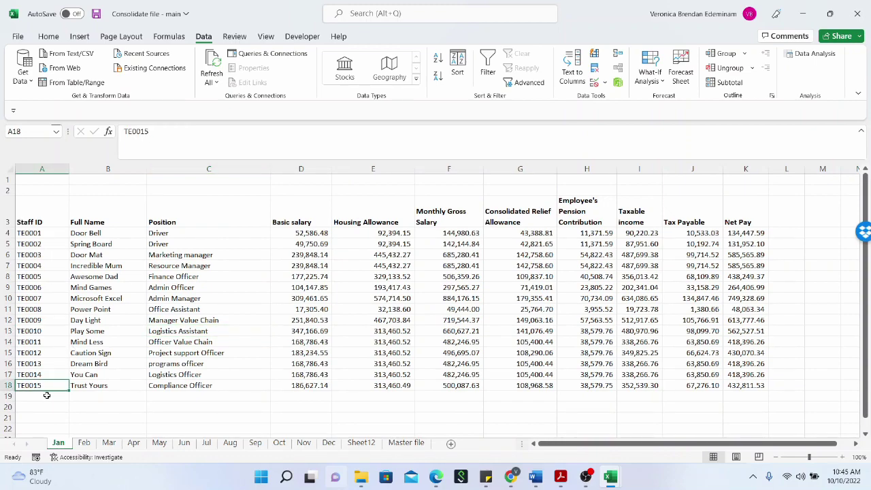
left_click(329, 443)
left_click(46, 386)
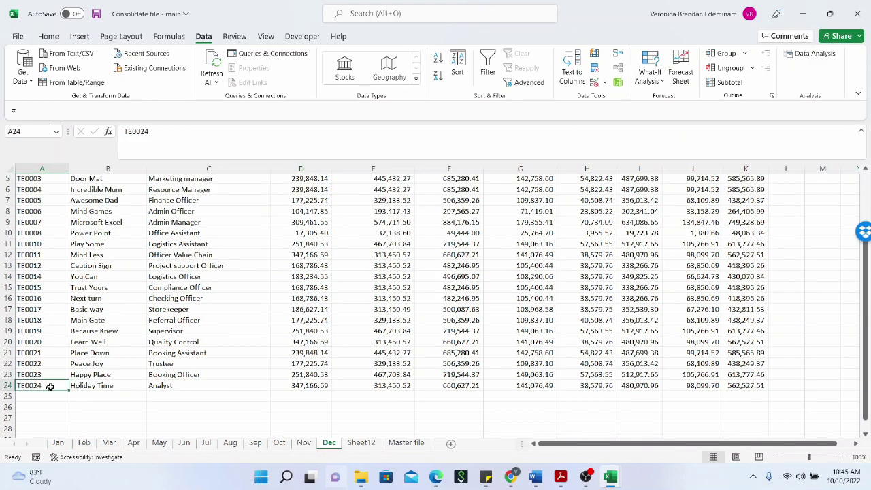
scroll(150, 347, "up", 2)
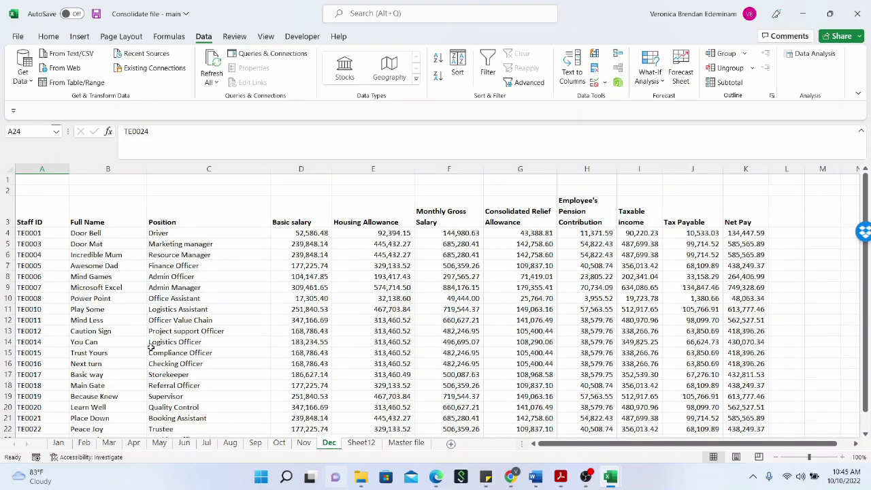
left_click(40, 252)
left_click(42, 245)
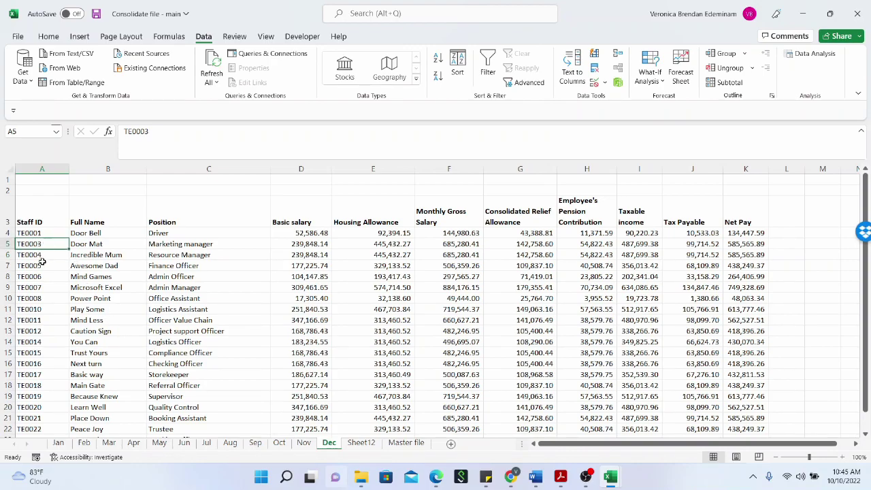
left_click(10, 245)
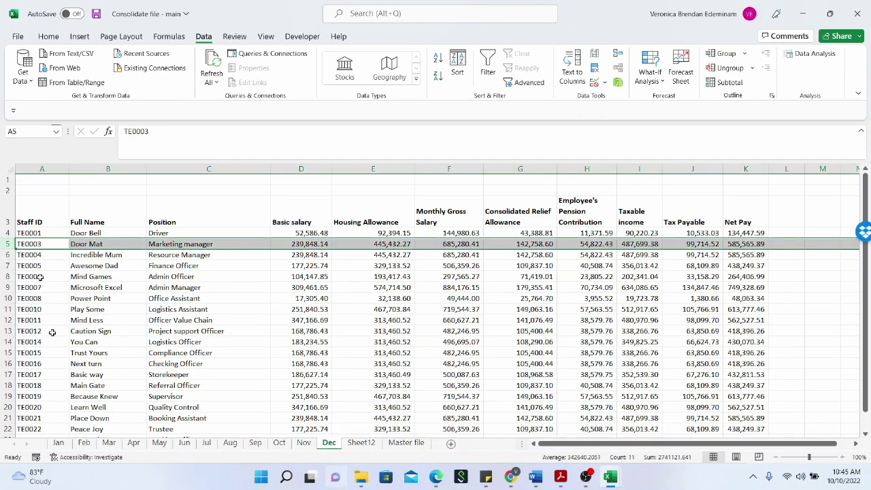
left_click(94, 385)
left_click(58, 442)
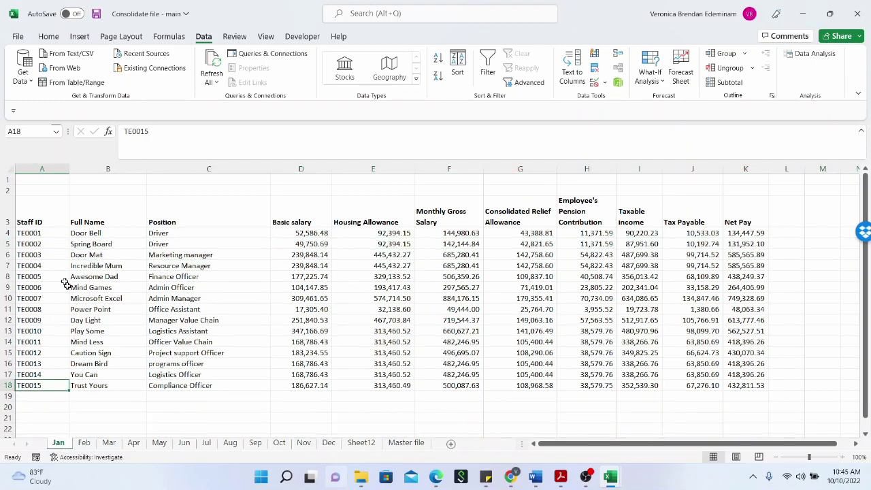
left_click(47, 248)
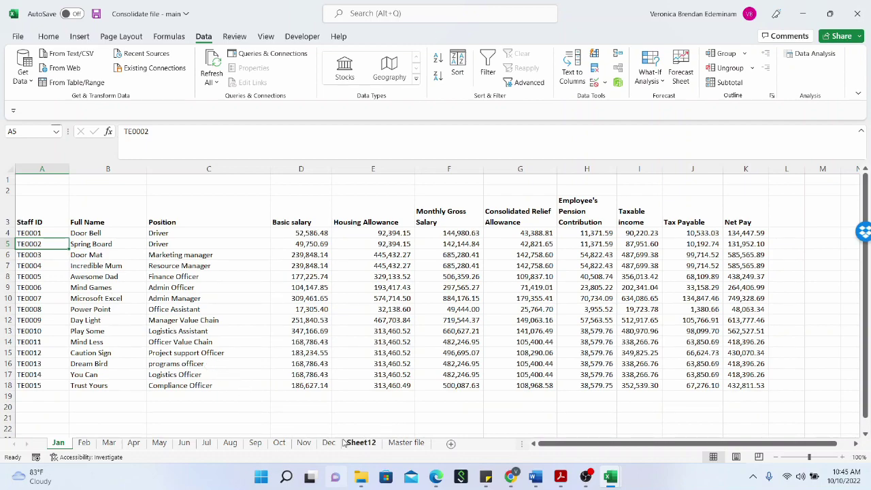
left_click(335, 310)
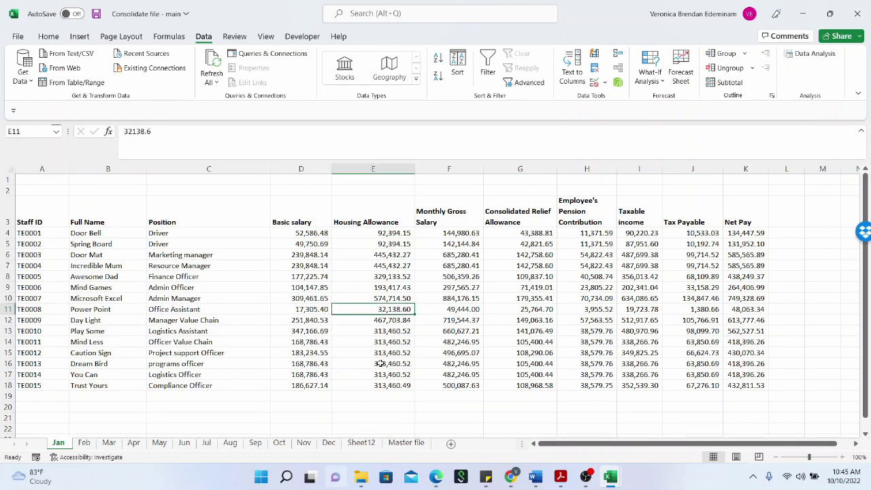
left_click(360, 443)
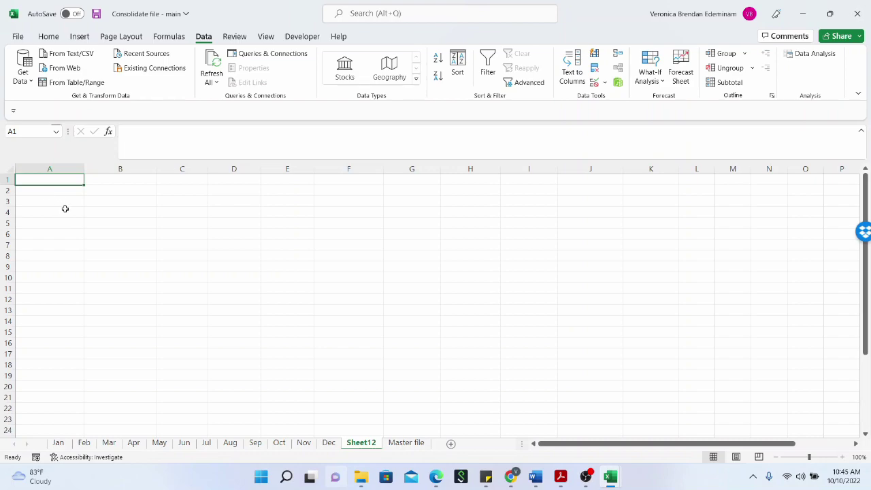
- Delete the blank Sheet12 and add a new blank sheet after the Master file sheet
right_click(358, 443)
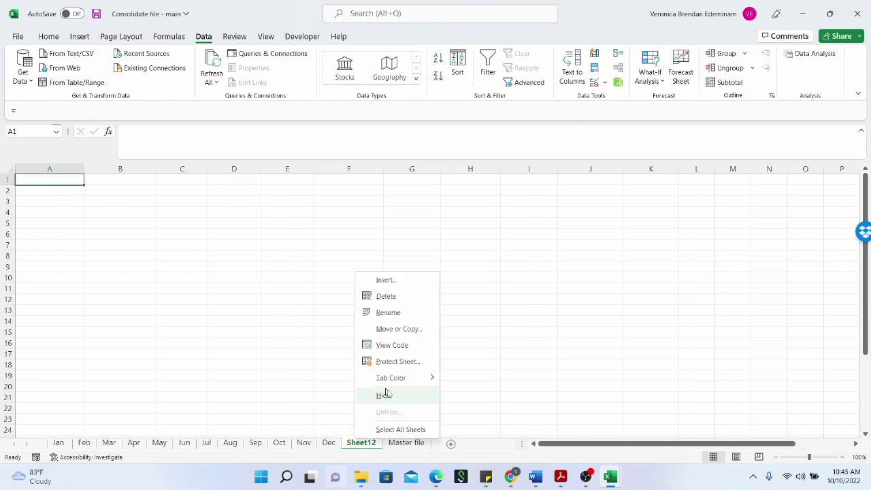
left_click(398, 298)
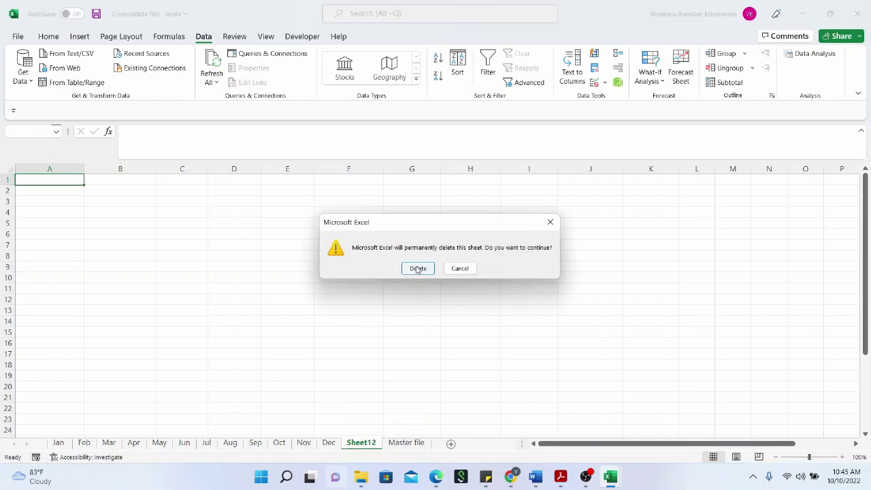
left_click(417, 268)
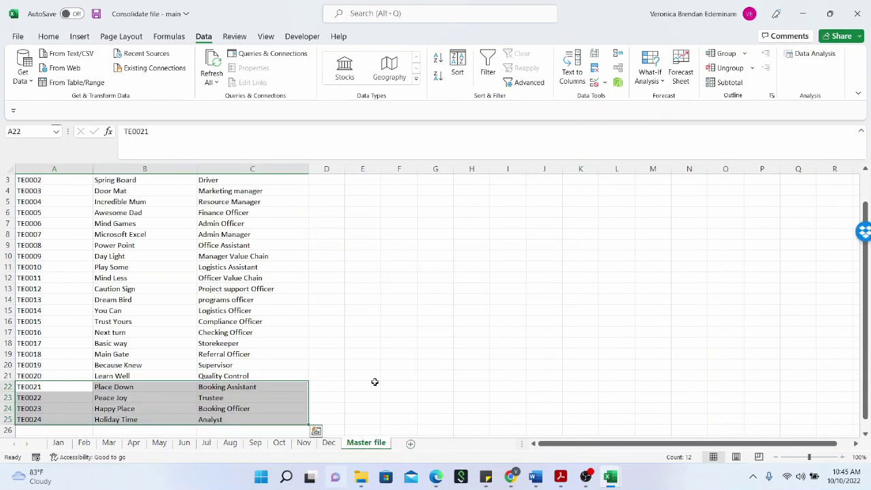
left_click(373, 385)
left_click(409, 443)
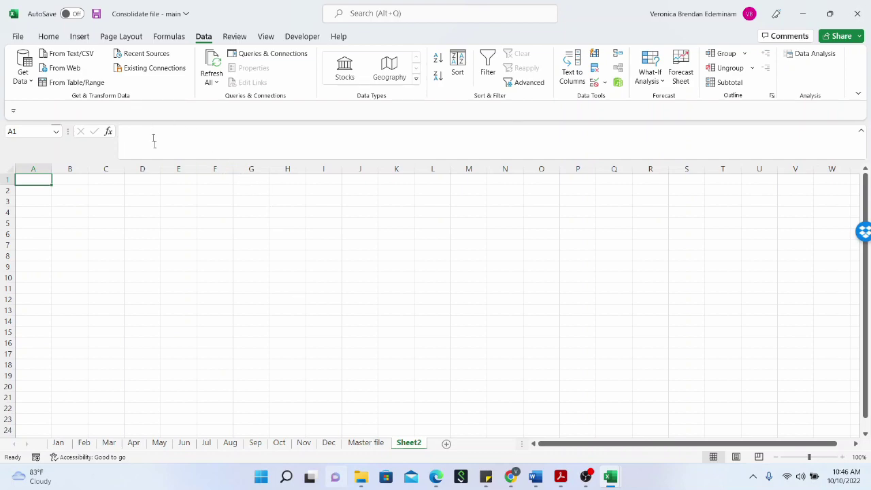
- Start a Consolidate operation at cell A1 of the new blank sheet, keeping Sum as the function
left_click(48, 38)
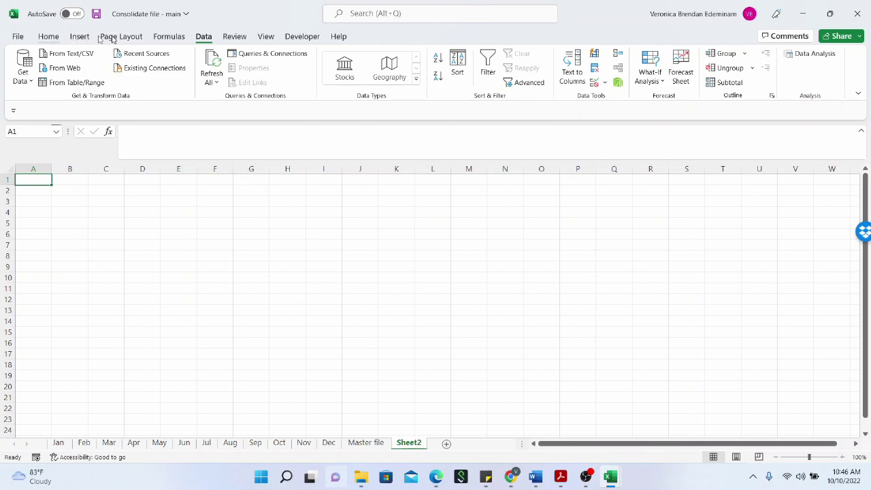
left_click(202, 37)
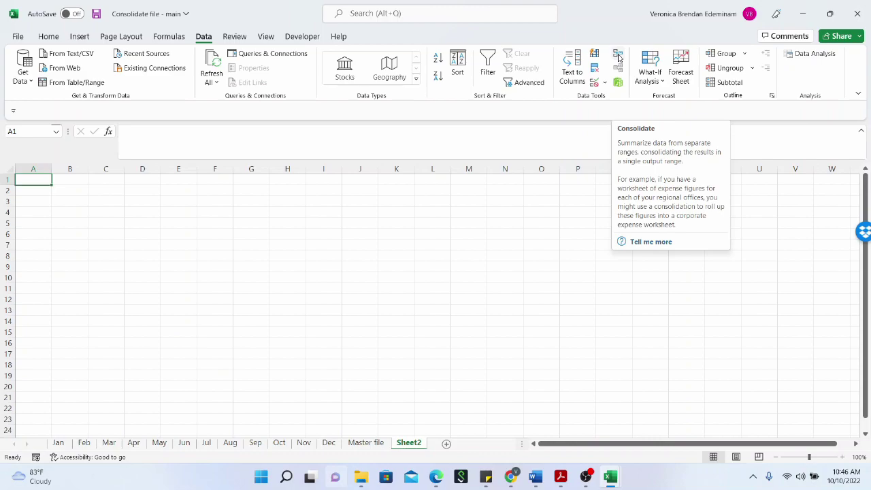
left_click(619, 58)
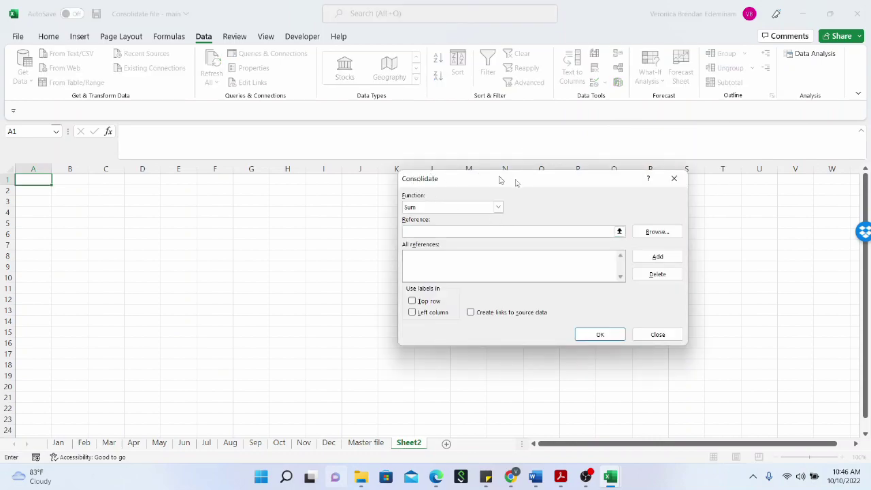
left_click_drag(511, 184, 386, 143)
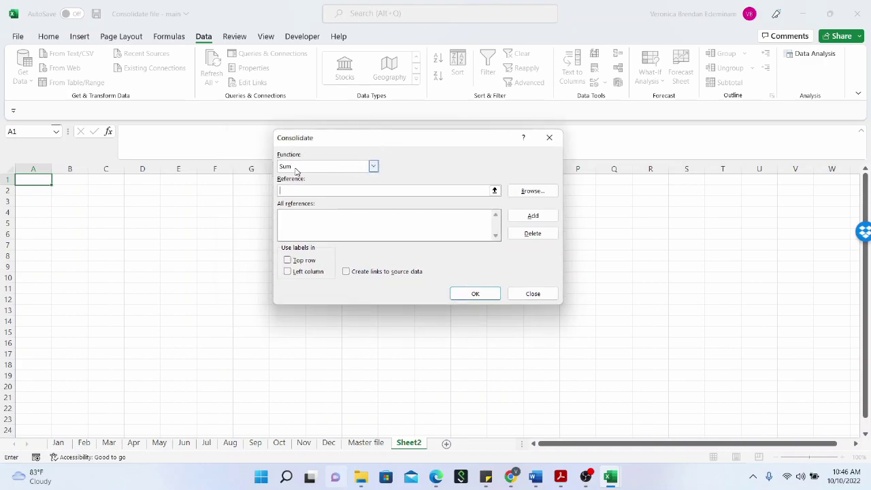
left_click(373, 167)
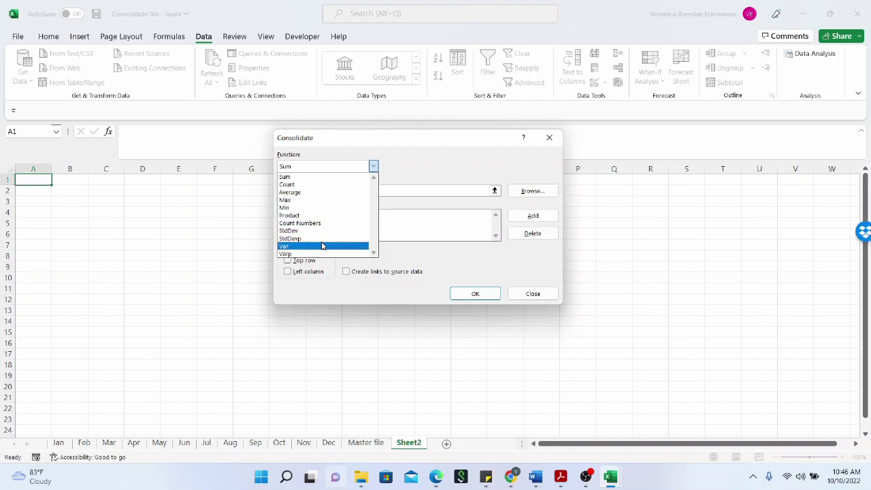
left_click(424, 260)
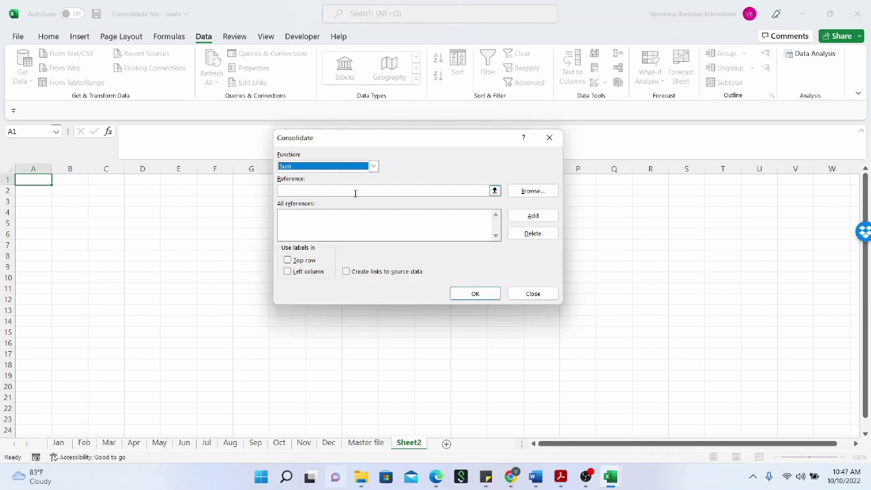
- Add the range A3:K18 from both the Jan and Feb sheets to the consolidation references
left_click(355, 193)
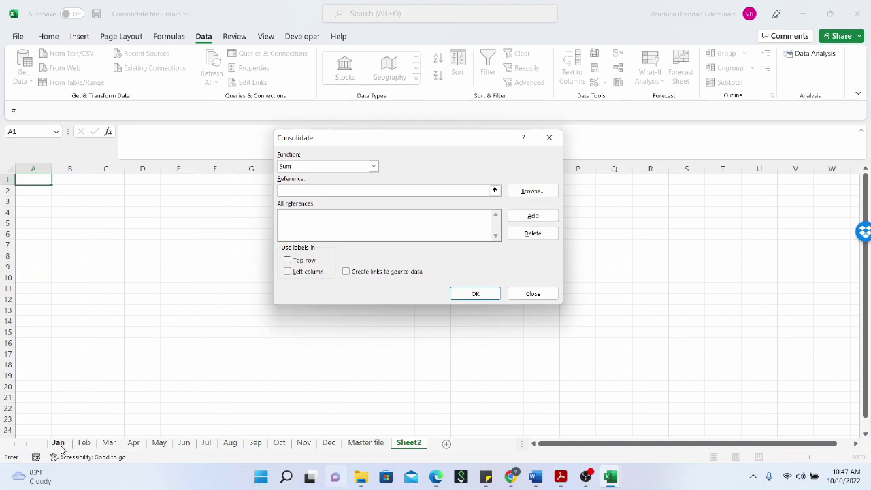
left_click(32, 212)
left_click_drag(32, 211, 745, 387)
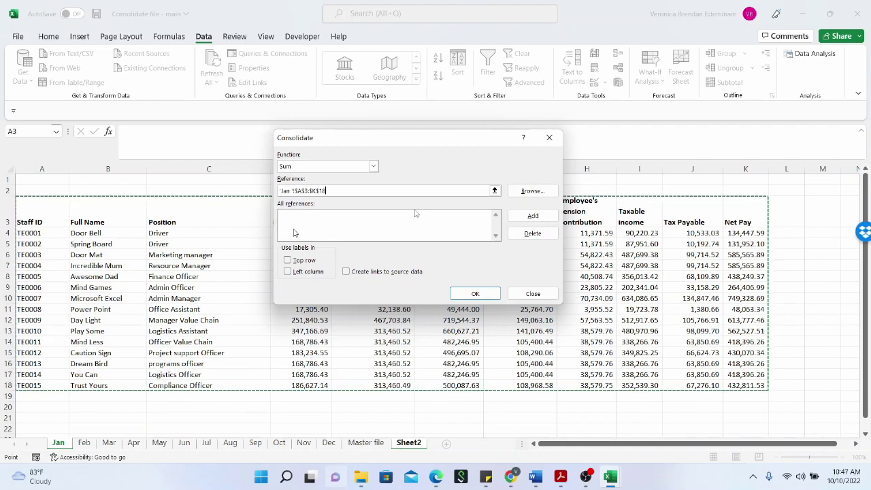
left_click(533, 215)
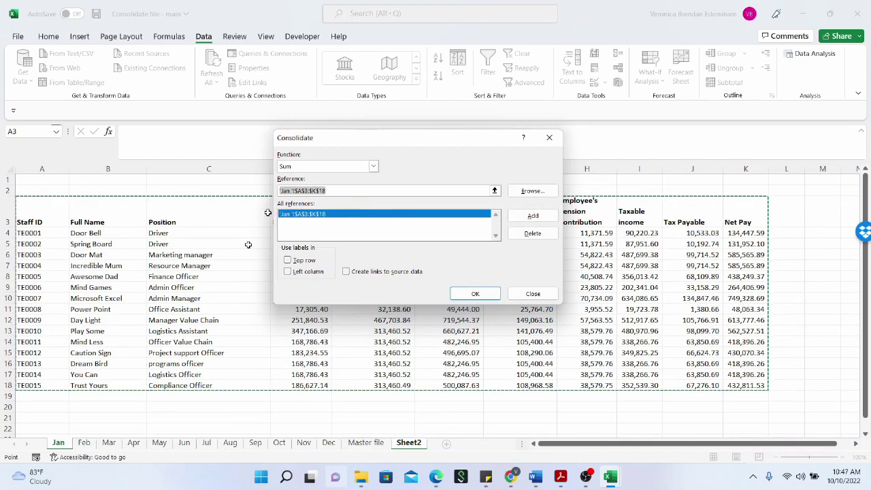
left_click(84, 443)
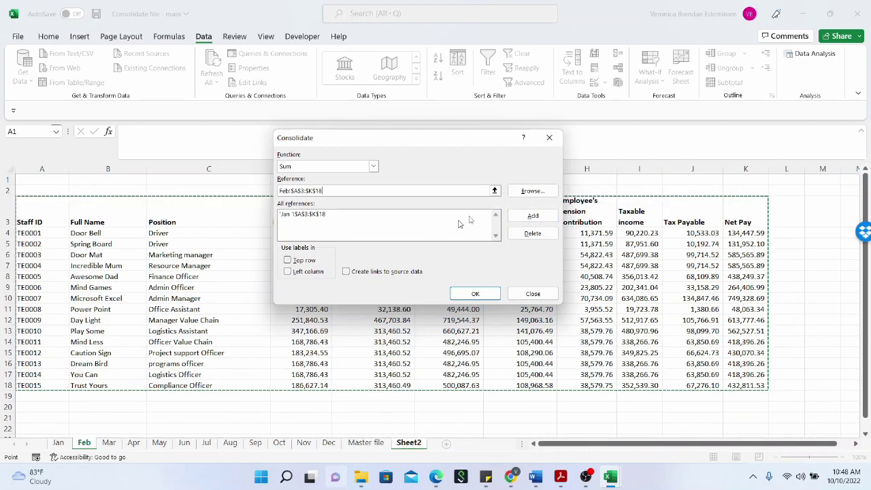
left_click(533, 218)
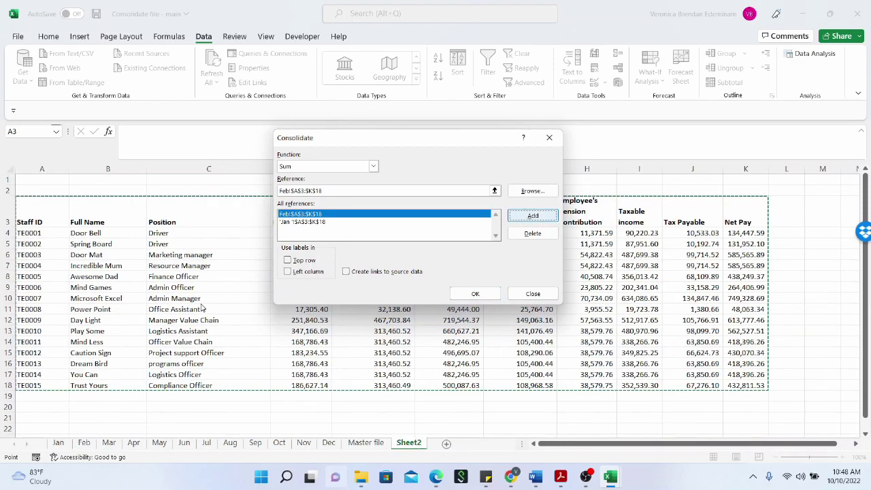
- Add the range A3:K19 from both the Mar and Apr sheets to the consolidation references
left_click(108, 442)
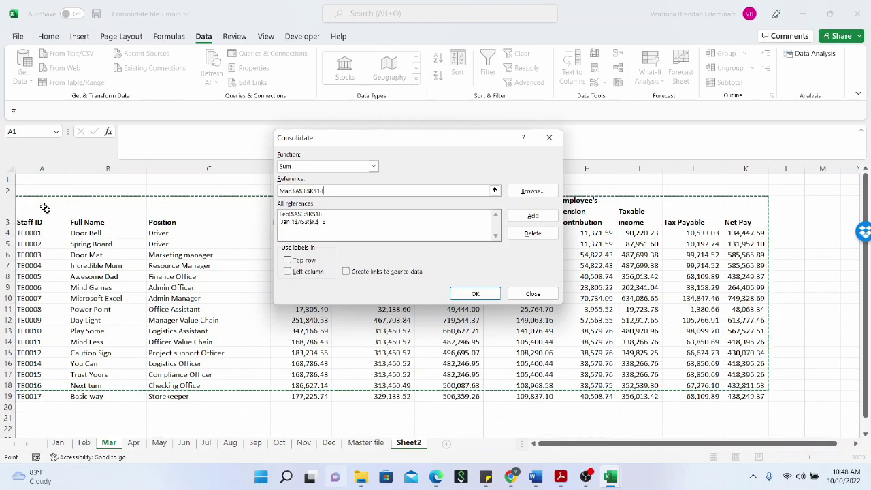
left_click_drag(45, 208, 734, 399)
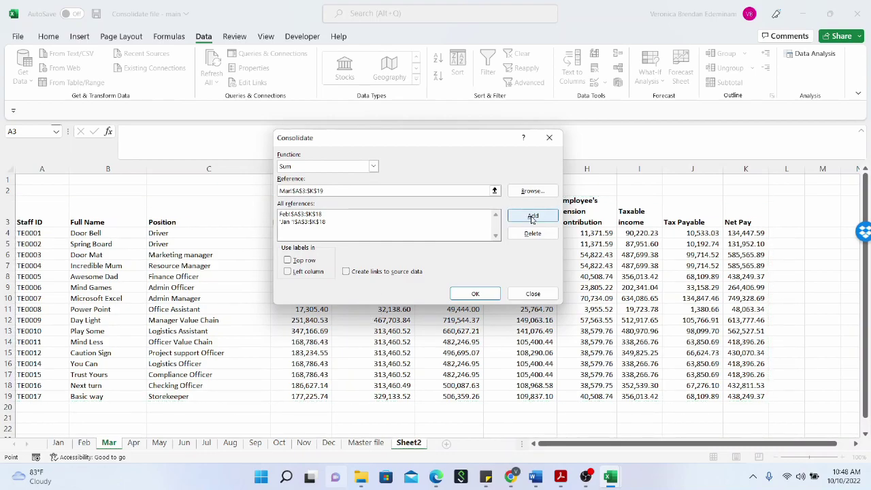
left_click(533, 216)
left_click(133, 444)
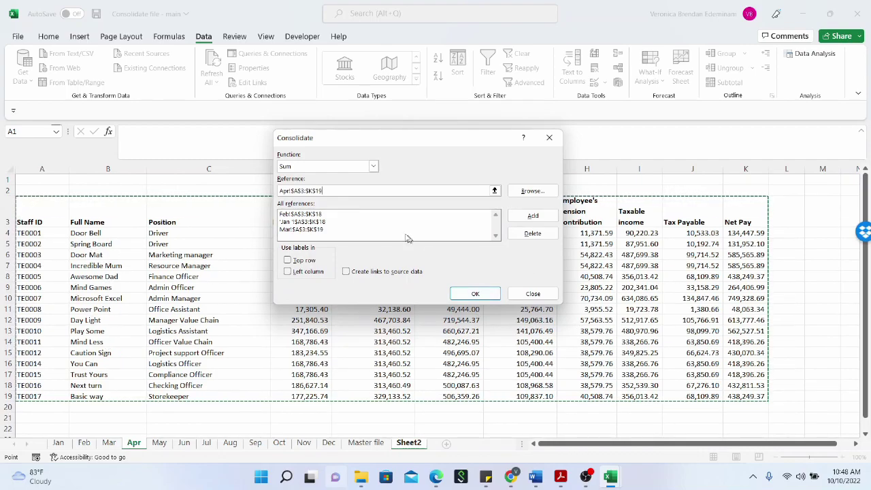
left_click(533, 216)
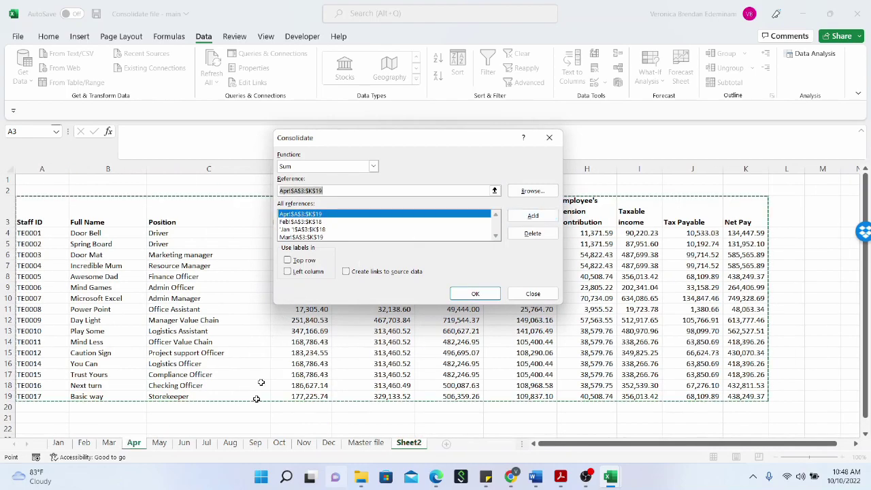
- Add the range A3:K20 from each of the May, Jun, Jul and Aug sheets to the consolidation references
left_click(160, 443)
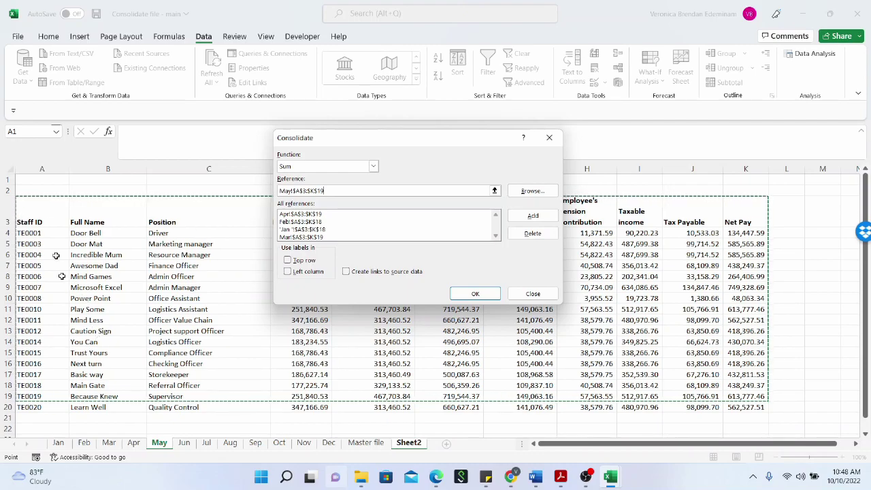
left_click_drag(47, 220, 745, 407)
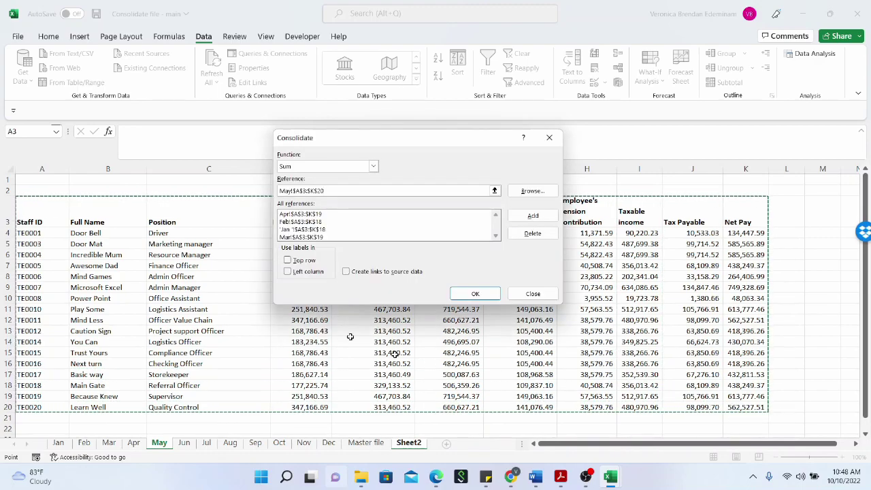
left_click(531, 216)
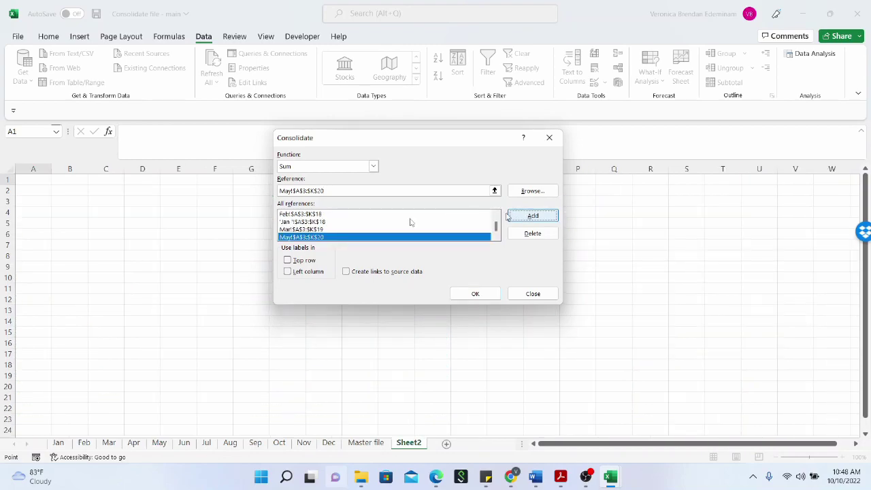
left_click(185, 443)
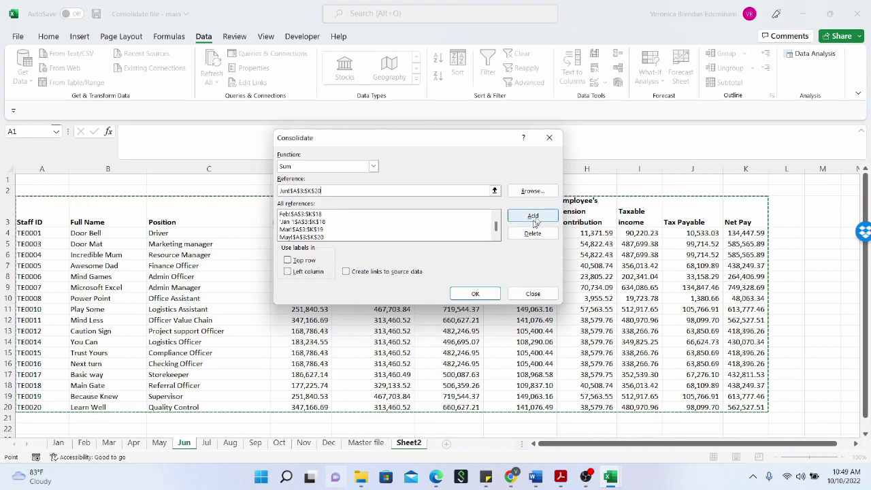
left_click(532, 215)
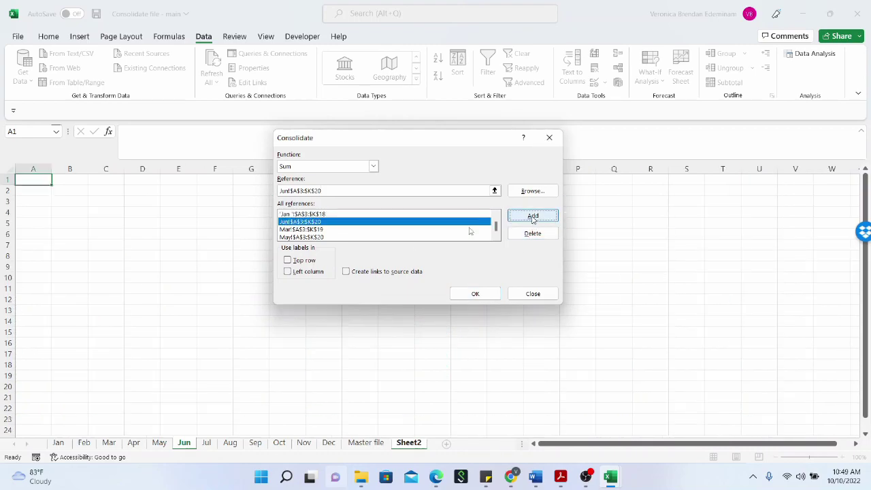
left_click(206, 443)
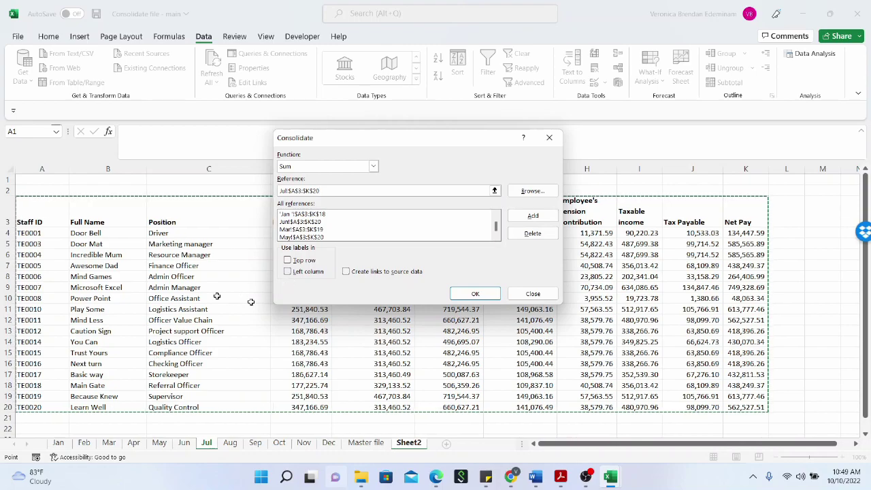
left_click(533, 215)
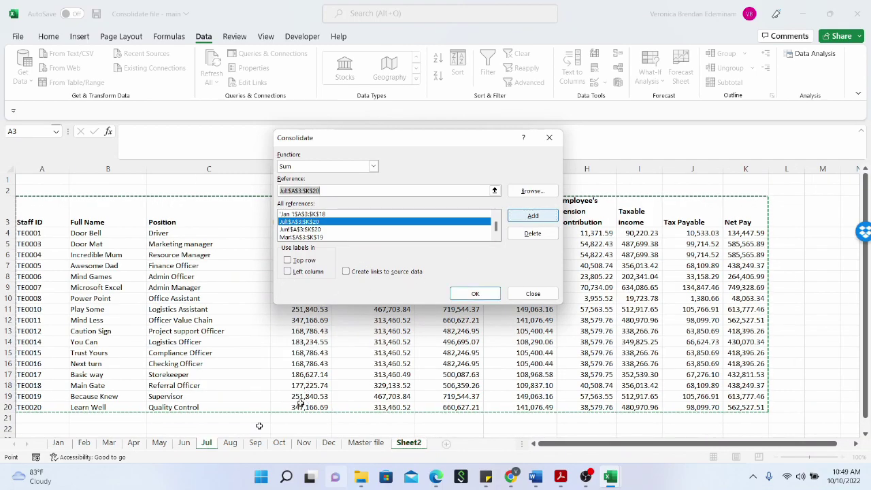
left_click(230, 444)
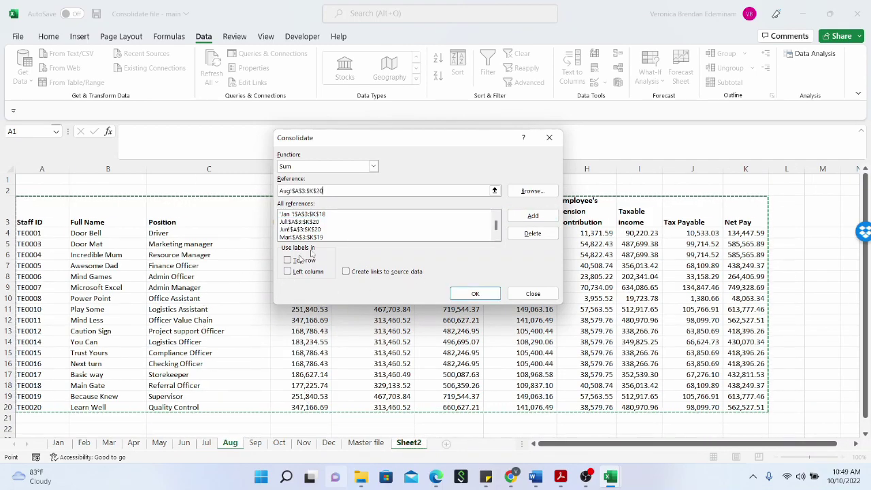
left_click(533, 216)
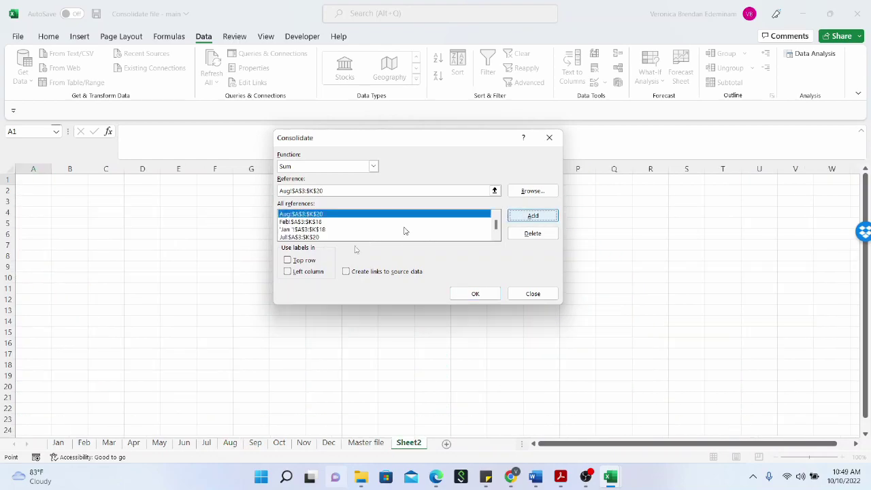
- Add the range A3:K22 from the Sep sheet to the consolidation references
left_click(253, 444)
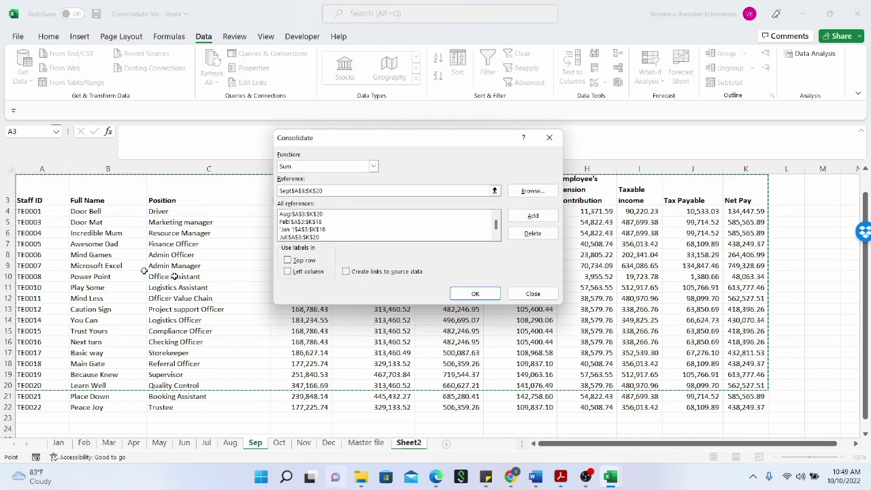
left_click_drag(48, 194, 749, 397)
left_click(533, 215)
left_click_drag(29, 197, 721, 406)
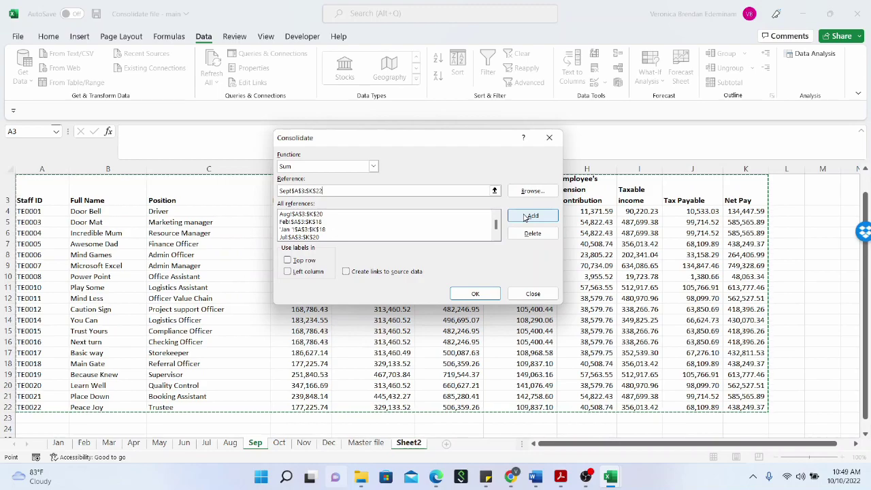
left_click(528, 216)
- Add the ranges A3:K23 from the Oct sheet and A3:K24 from the Nov sheet to the consolidation references
left_click(279, 442)
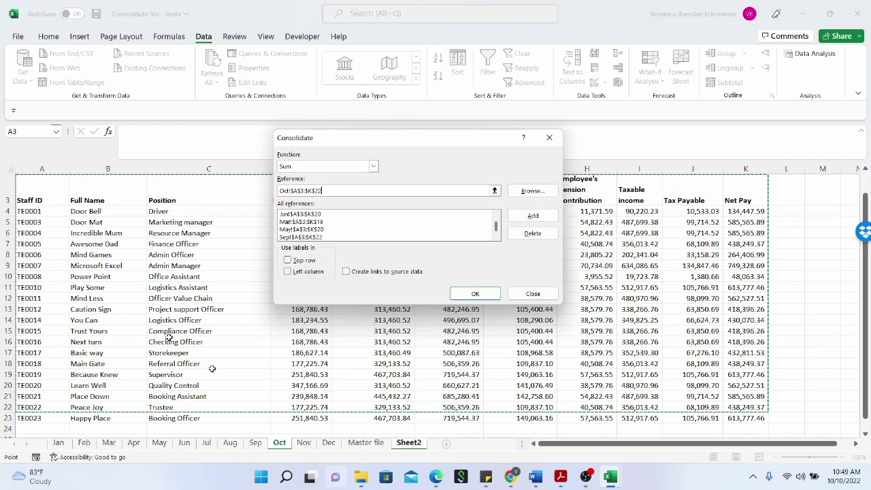
left_click_drag(39, 196, 746, 418)
left_click(539, 217)
left_click(303, 442)
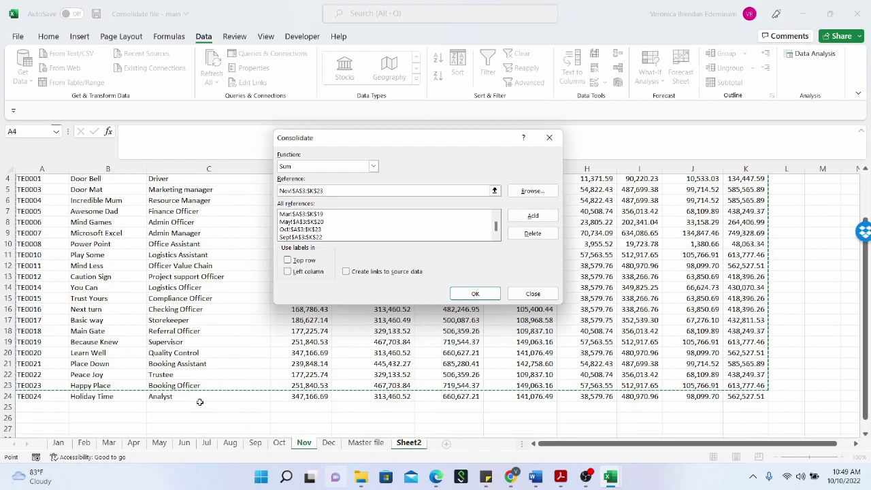
left_click_drag(46, 216, 749, 397)
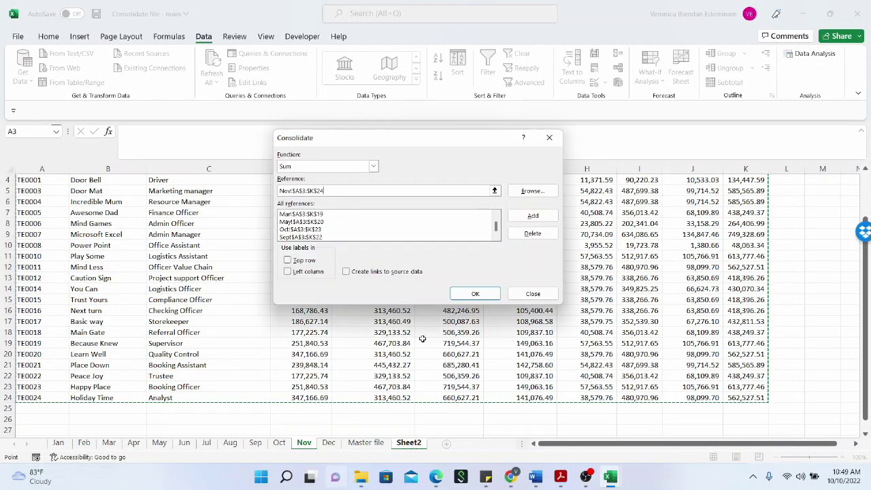
left_click(522, 215)
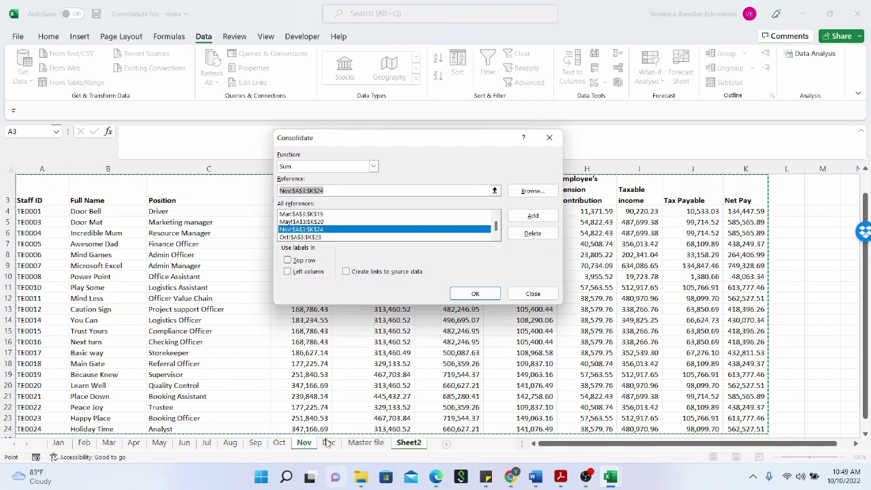
- Add the range A3:K24 from the Dec sheet to the consolidation references
left_click(329, 444)
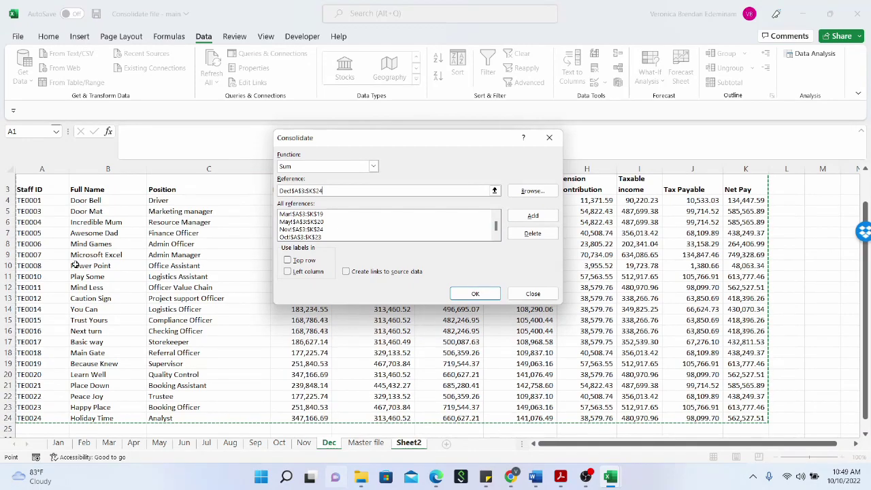
scroll(215, 300, "down", 1)
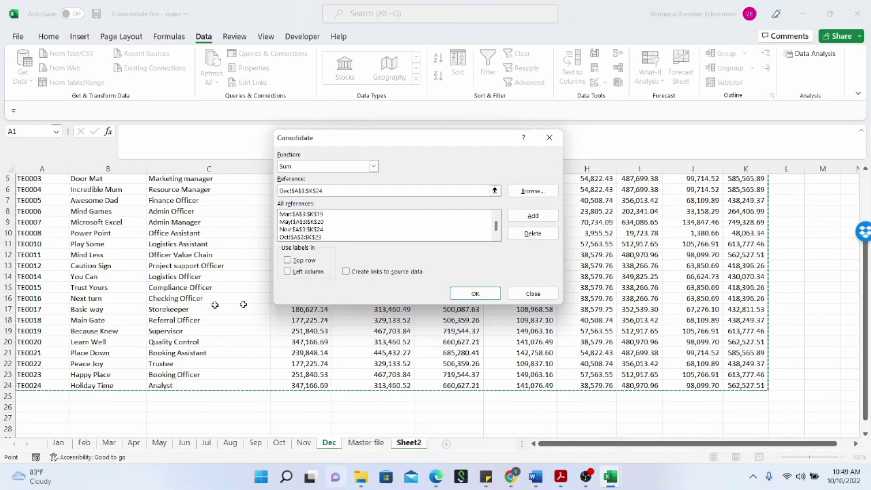
left_click(543, 218)
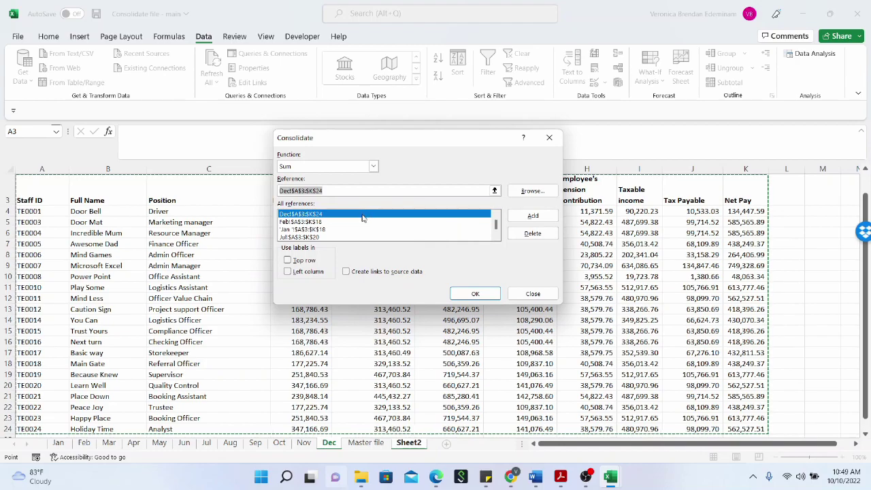
- Review the list of consolidation references and delete the Dec sheet's entry
left_click_drag(496, 228, 497, 222)
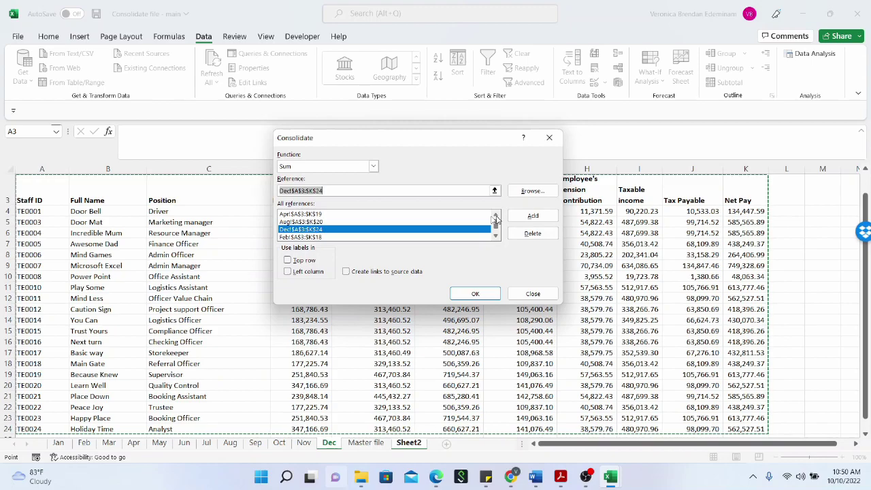
left_click(386, 229)
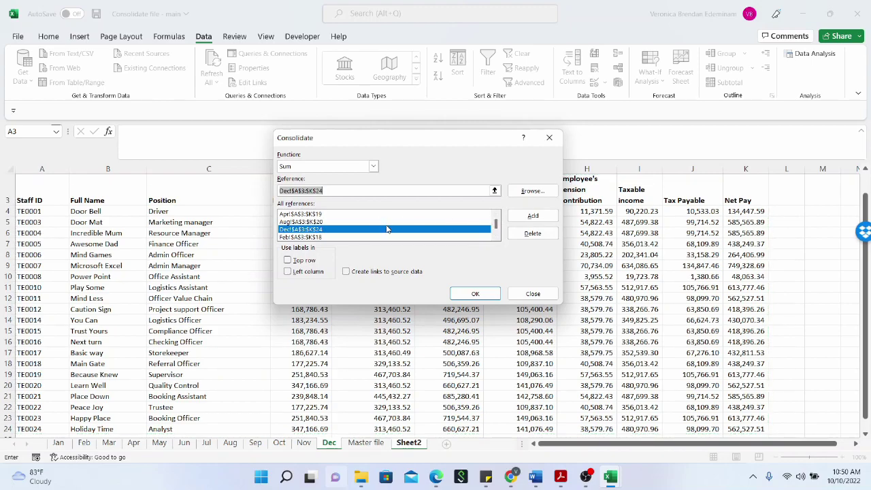
left_click(354, 221)
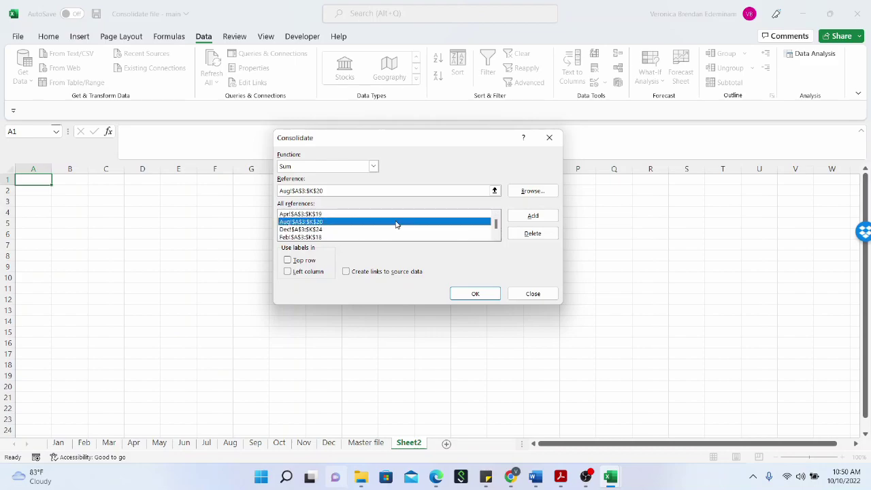
left_click(319, 230)
left_click(530, 234)
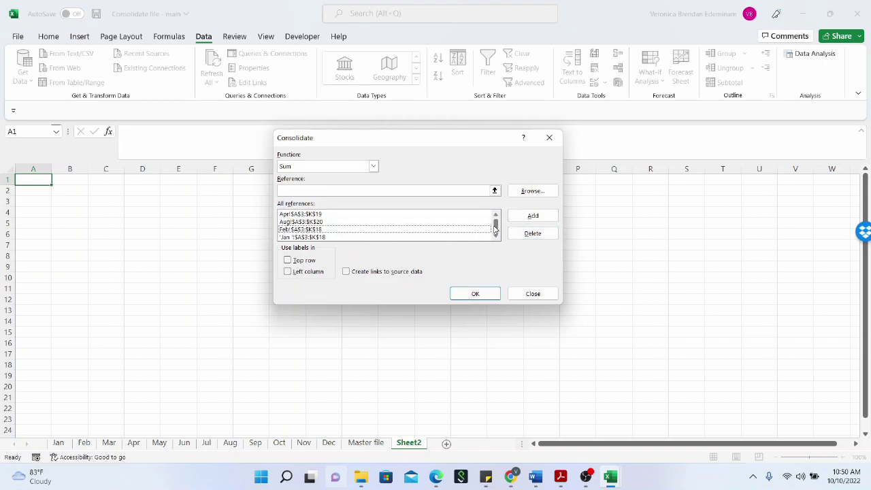
- Select A3:K24 on the Dec sheet again and add it back to the consolidation references
mouse_move(496, 226)
left_mouse_down()
mouse_move(496, 235)
mouse_move(496, 227)
left_mouse_up()
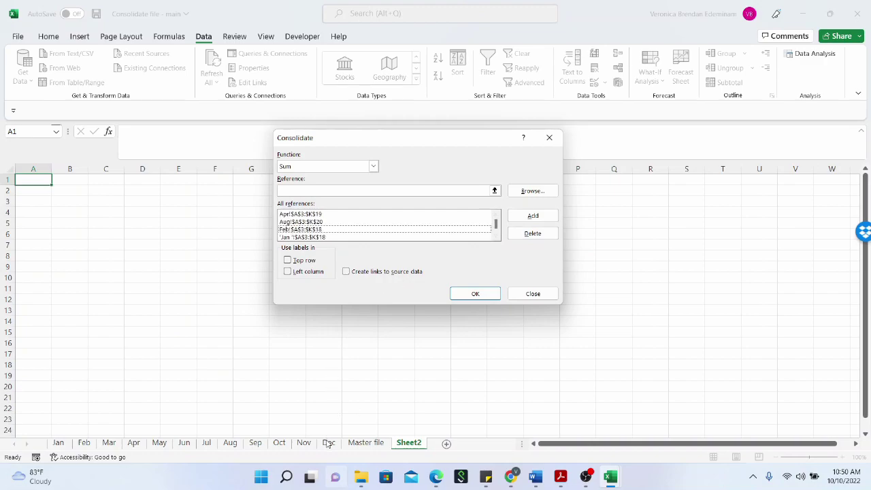
left_click(326, 193)
left_click(329, 442)
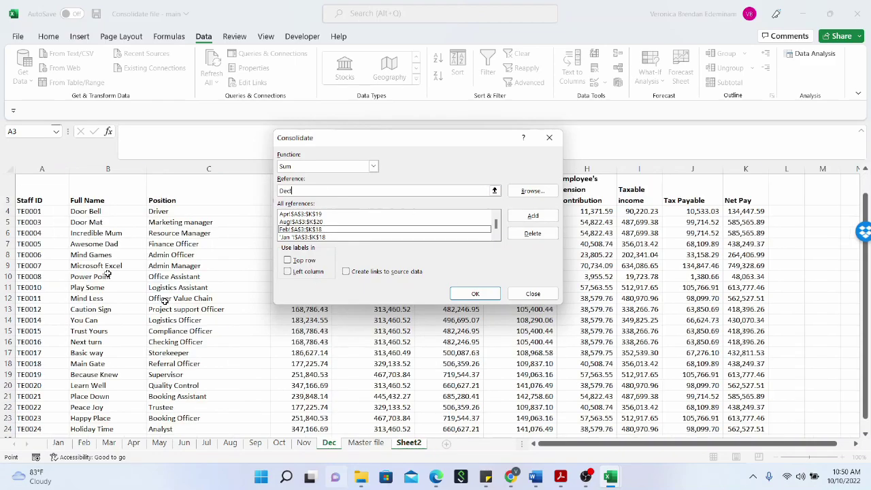
scroll(37, 195, "up", 1)
left_click_drag(37, 195, 745, 420)
left_click_drag(718, 486, 756, 396)
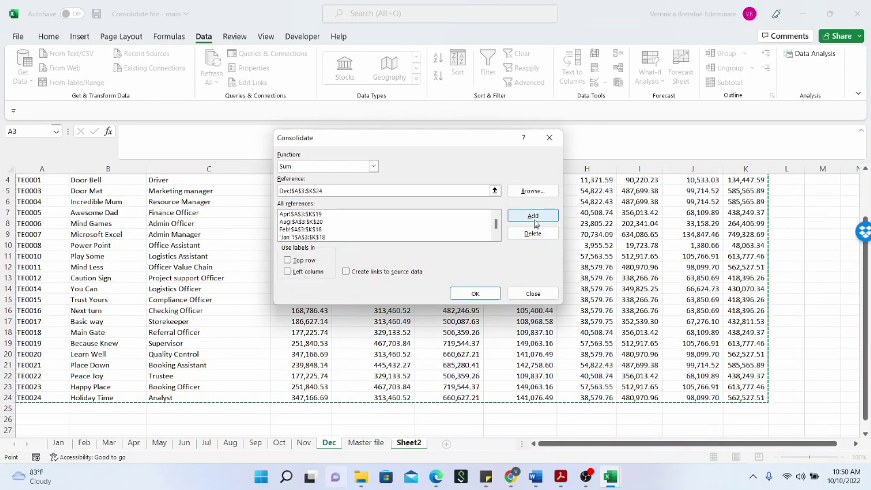
left_click(532, 217)
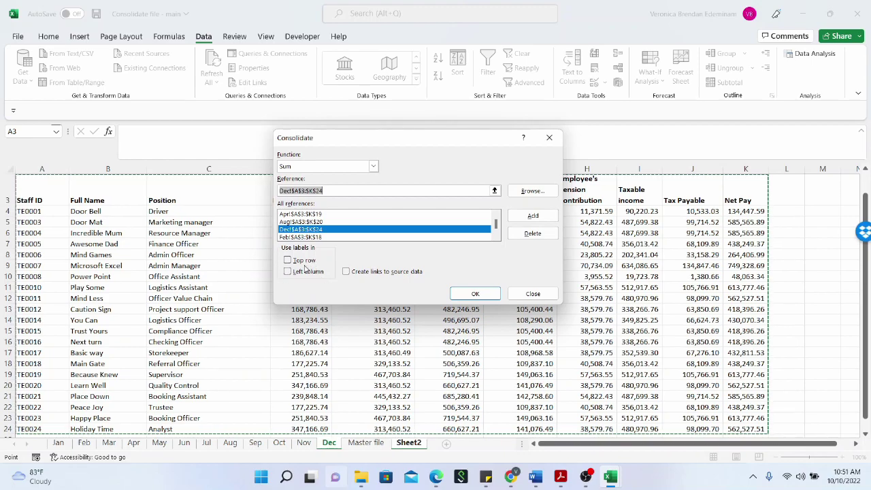
- Use labels from both the top row and left column, and run the consolidation into Sheet2
left_click(288, 262)
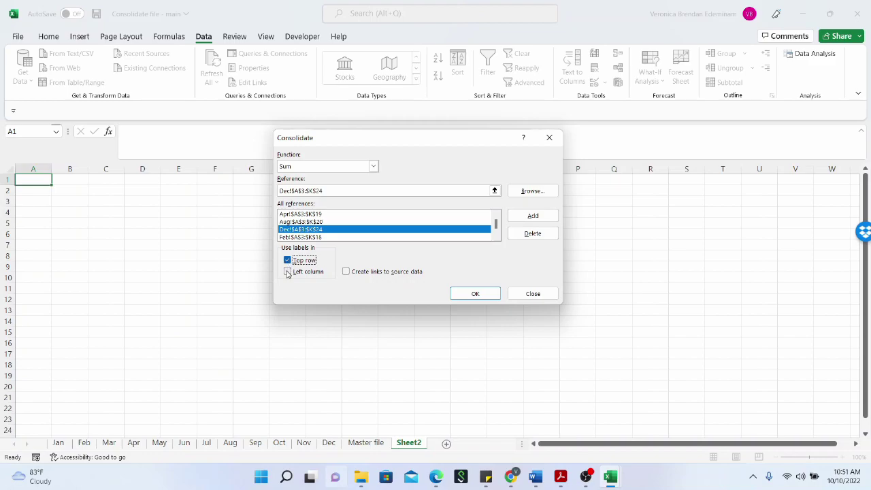
left_click(288, 272)
left_click(476, 293)
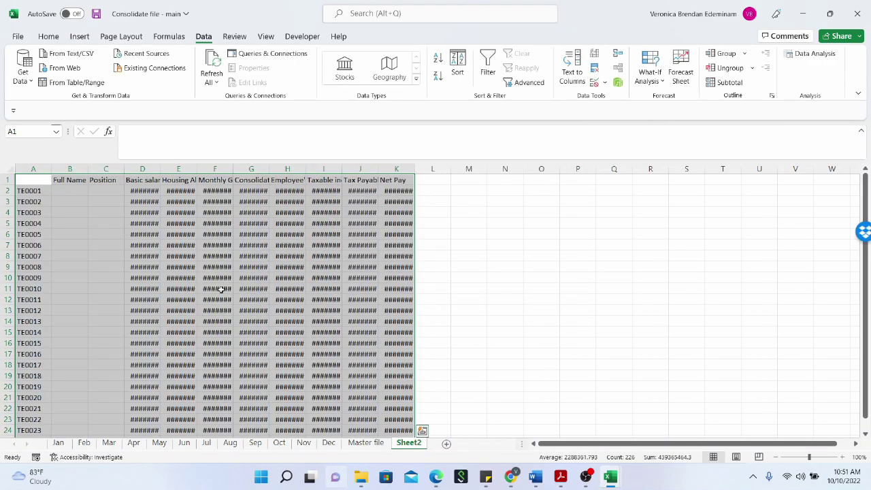
- Widen columns D to K of the consolidated table so the amounts fit, and look through the rows
left_click(144, 212)
left_click_drag(161, 169, 585, 168)
left_click(368, 228)
scroll(263, 306, "down", 5)
scroll(261, 308, "up", 5)
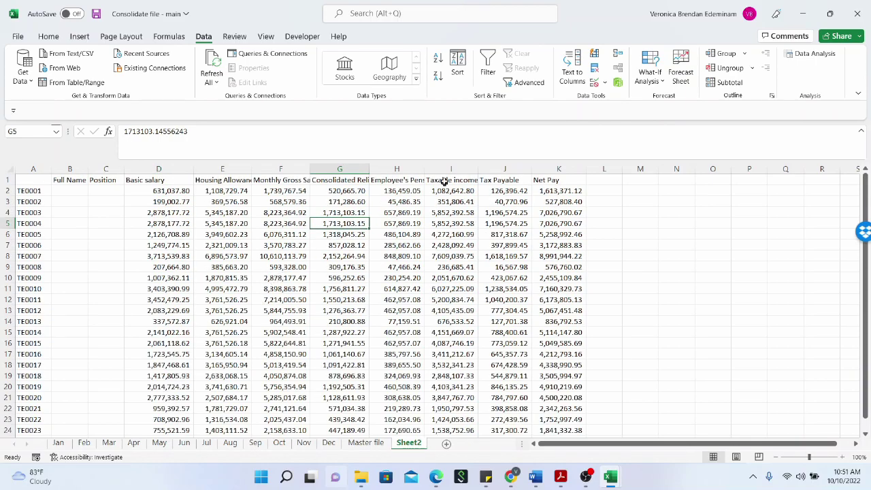
- Enter the missing header "Staff ID" in cell A1 of the consolidated table
left_click(31, 180)
type("Sat")
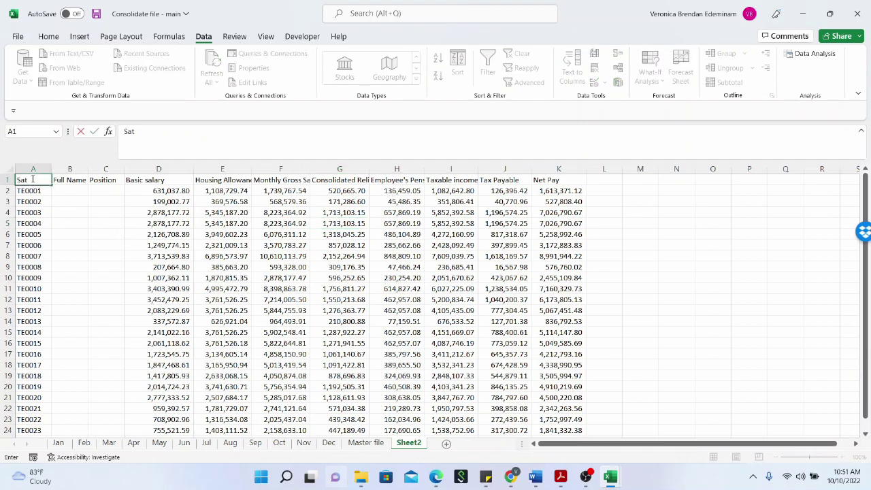
type("ff ID")
left_click(62, 199)
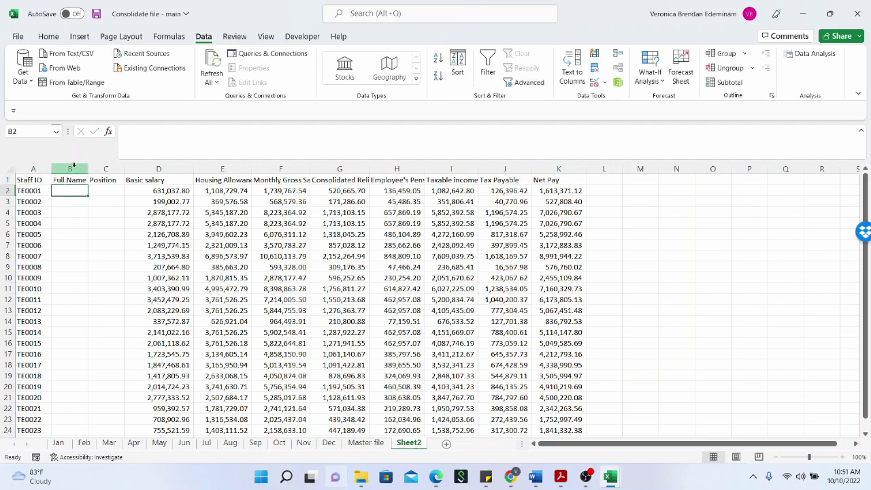
- Widen the Full Name, Position and Housing Allowance columns in the consolidated table
left_click_drag(87, 168, 166, 169)
left_click_drag(295, 166, 311, 167)
left_click(285, 194)
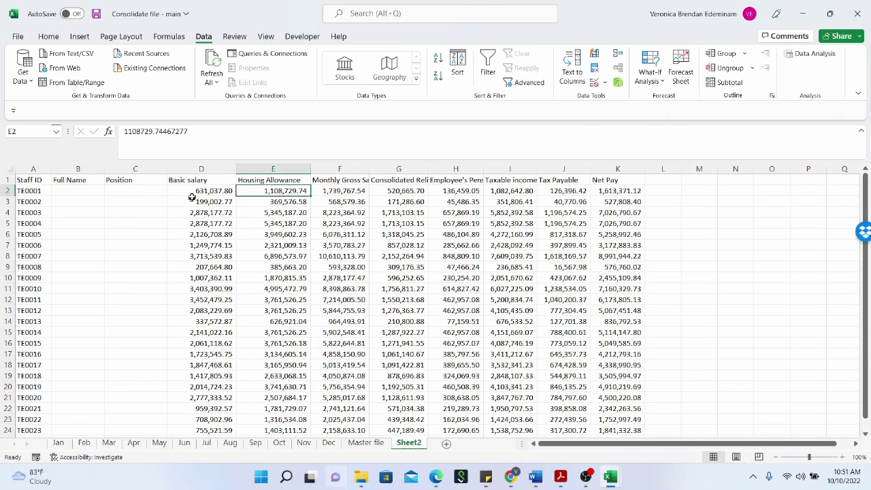
left_click(192, 191)
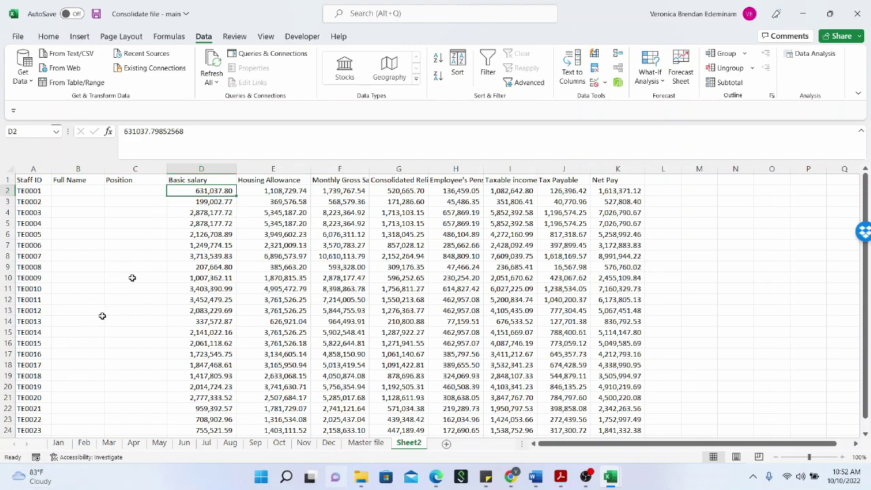
- Compare the TE0001 entry on the Jan sheet with its consolidated row and basic salary in Sheet2
left_click(57, 443)
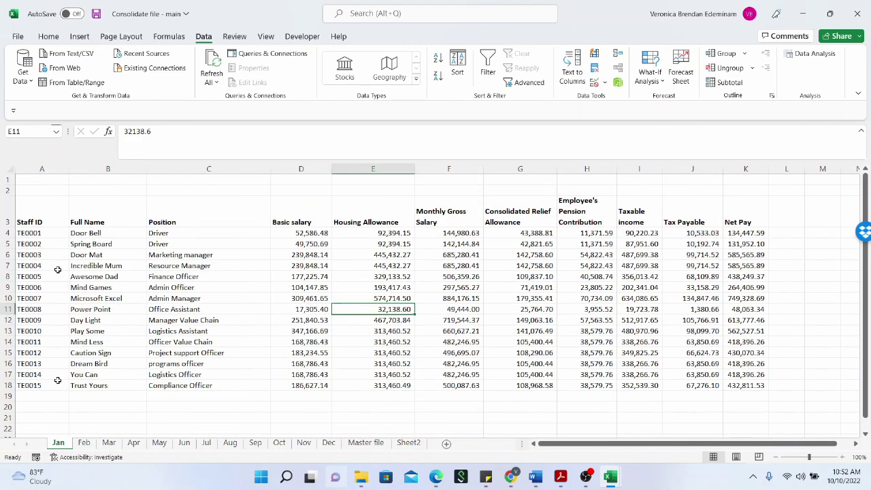
left_click(41, 232)
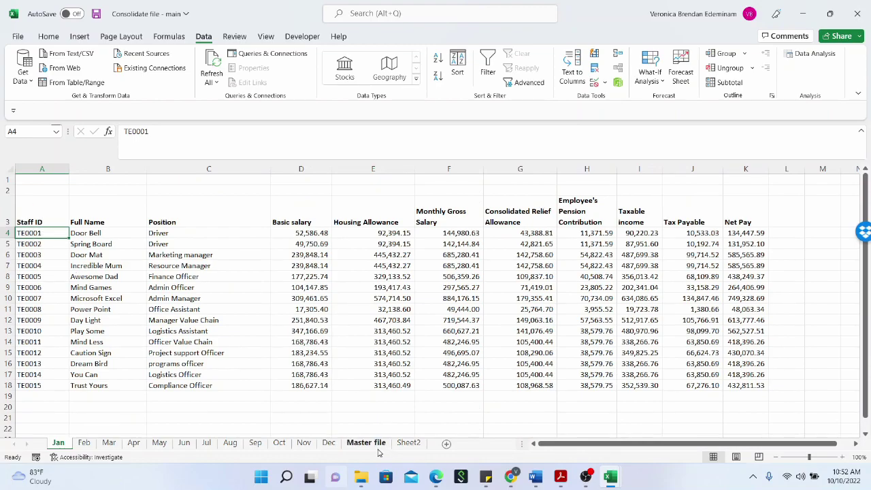
left_click(405, 443)
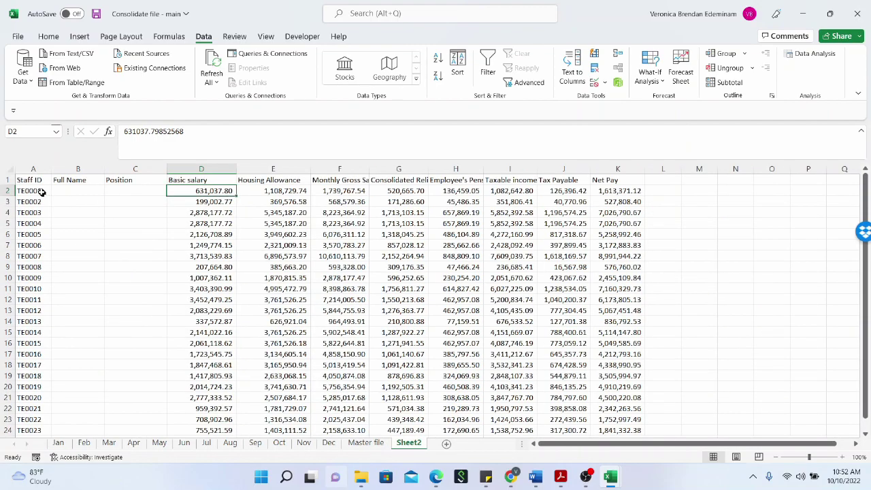
left_click(42, 191)
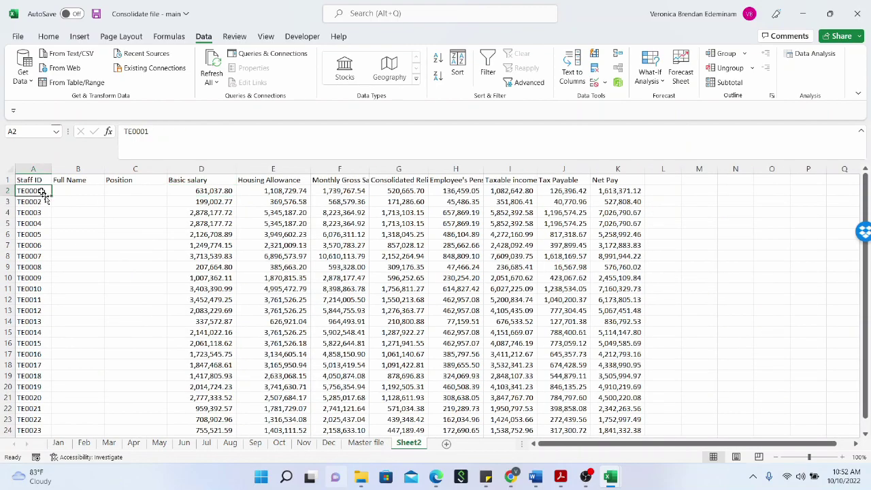
left_click(193, 191)
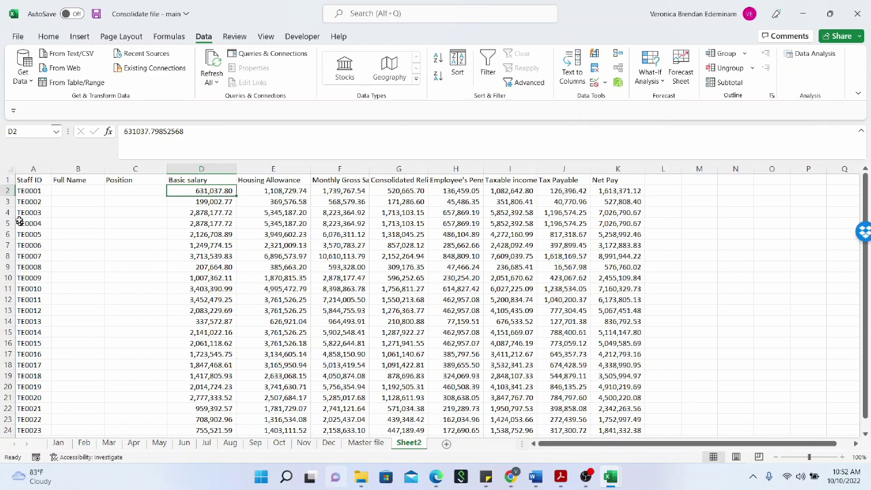
- Examine the consolidated Staff ID list and the amounts in the row for TE0002
left_click_drag(32, 191, 30, 417)
scroll(34, 356, "down", 1)
left_click_drag(32, 386, 30, 407)
scroll(44, 334, "up", 1)
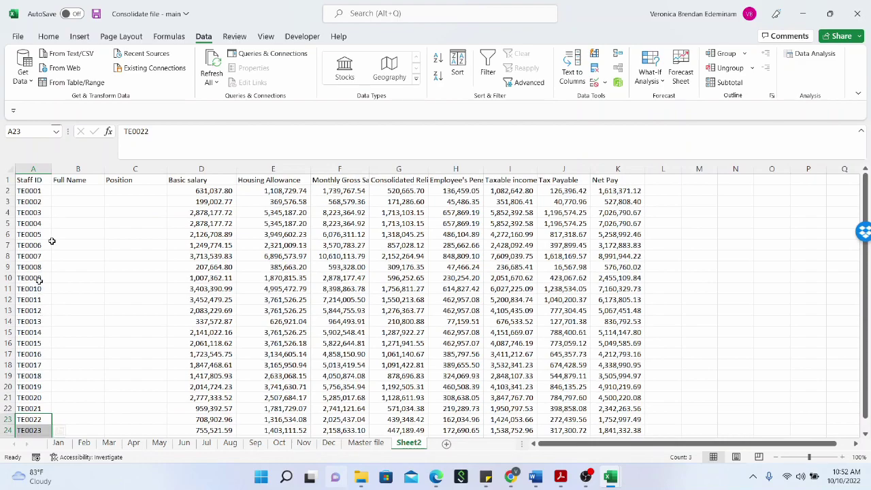
left_click(38, 201)
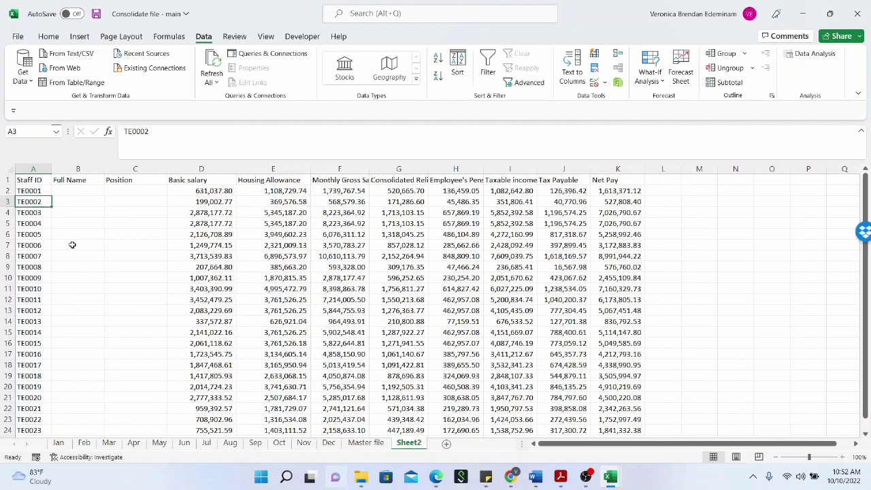
left_click(5, 201)
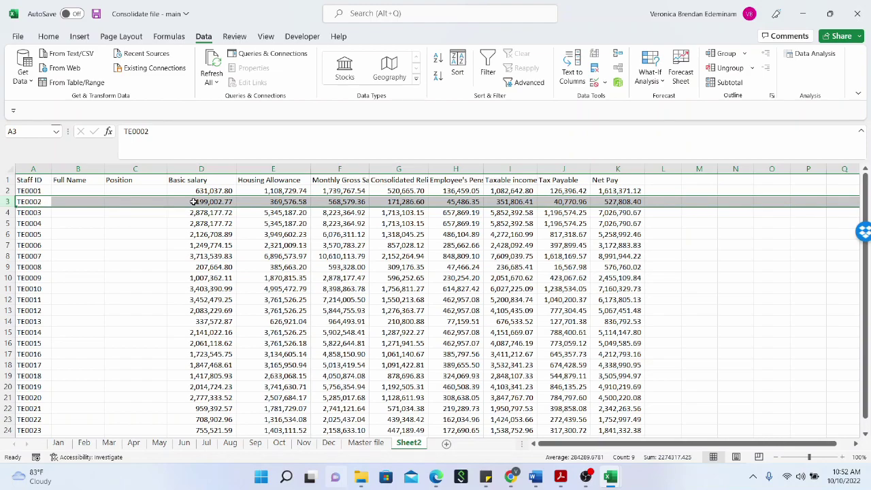
left_click_drag(218, 202, 616, 203)
left_click(496, 225)
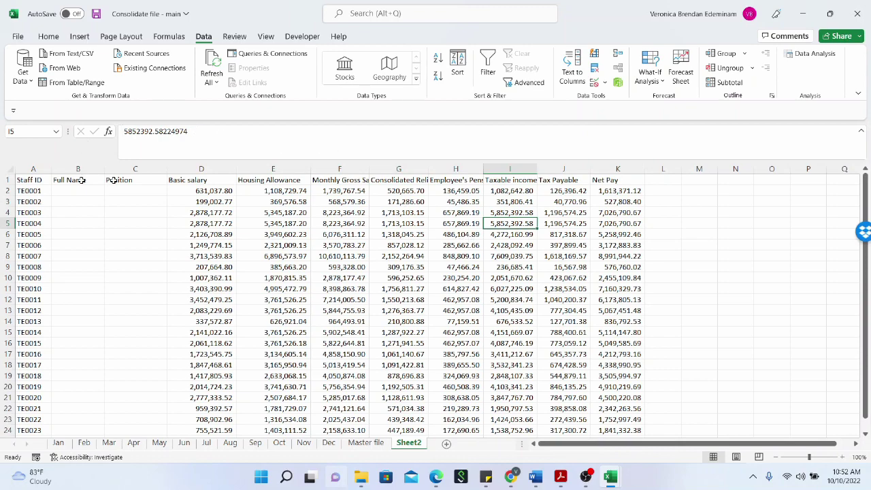
- Widen the Staff ID, Full Name and Position columns further in the consolidated table
left_click_drag(105, 168, 135, 169)
left_click(34, 189)
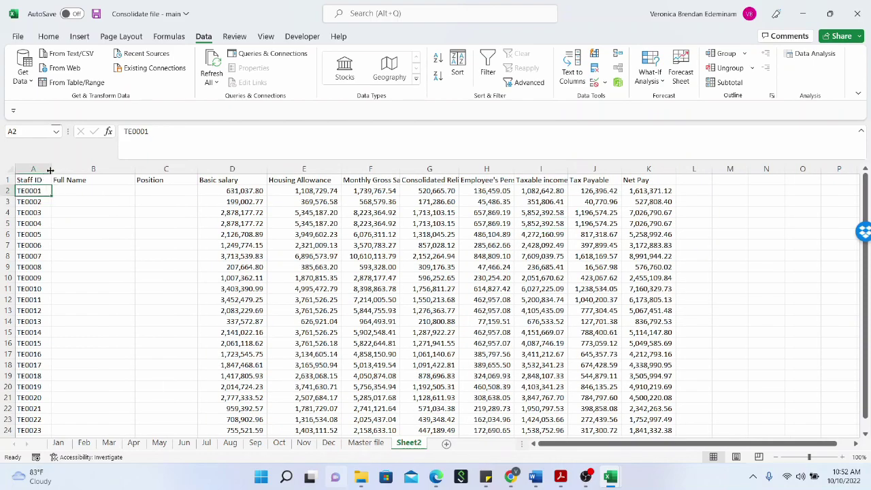
left_click_drag(50, 169, 33, 214)
left_click_drag(32, 252, 27, 432)
left_click_drag(86, 190, 86, 203)
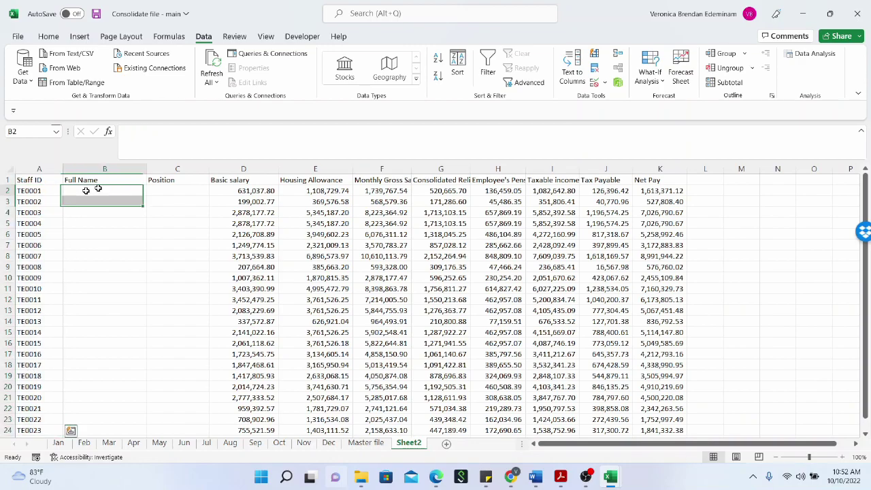
left_click(178, 190)
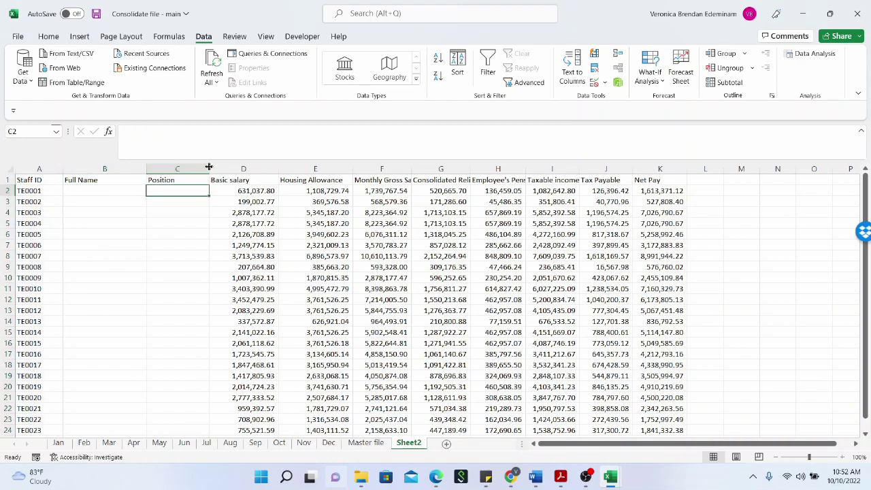
left_click_drag(209, 167, 232, 166)
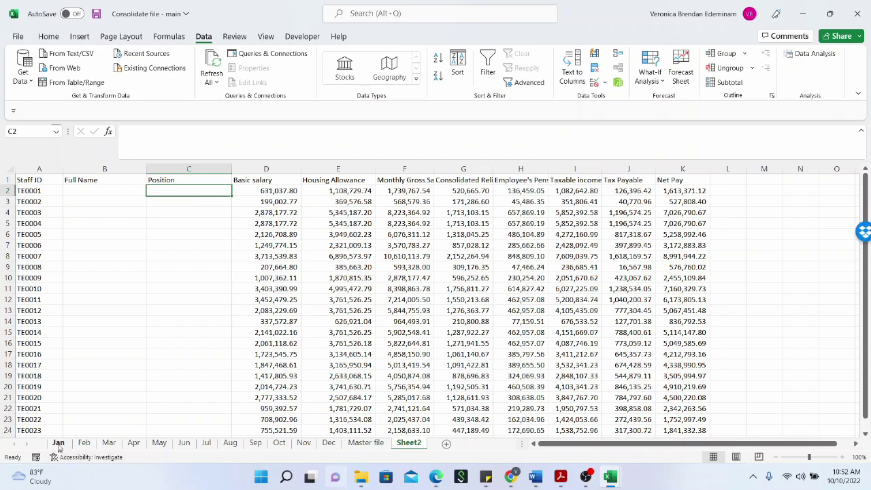
- Check for TE0002 in the staff lists of the Jan and Jun sheets, and return to Sheet2
left_click(59, 443)
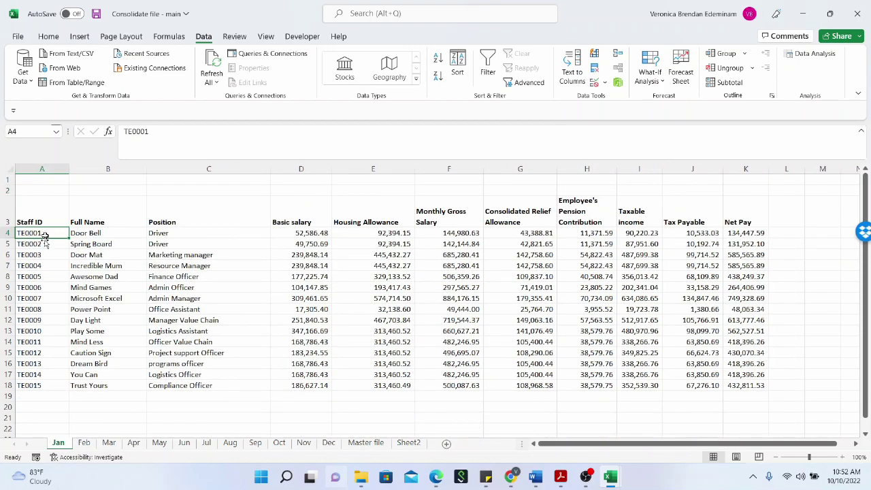
left_click(44, 243)
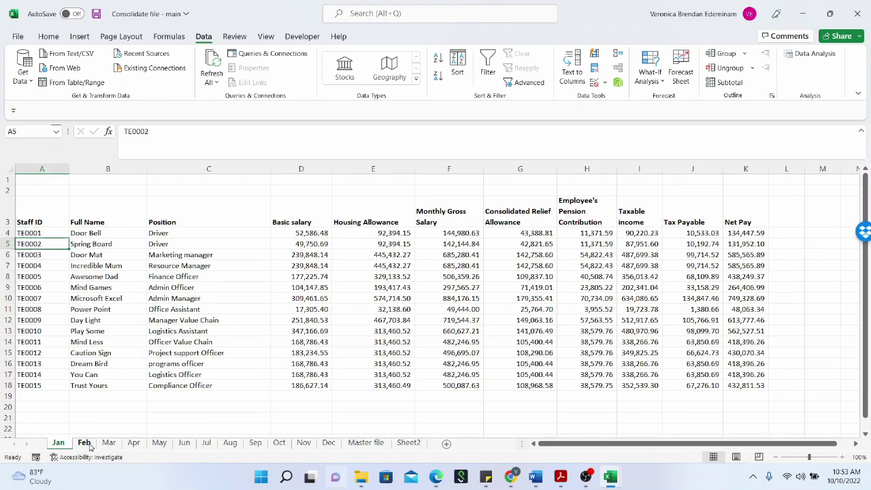
left_click(184, 443)
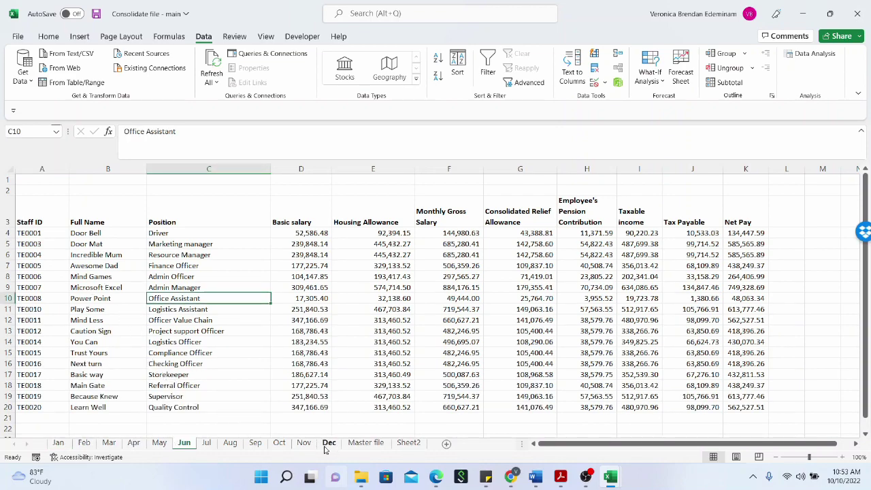
left_click(408, 443)
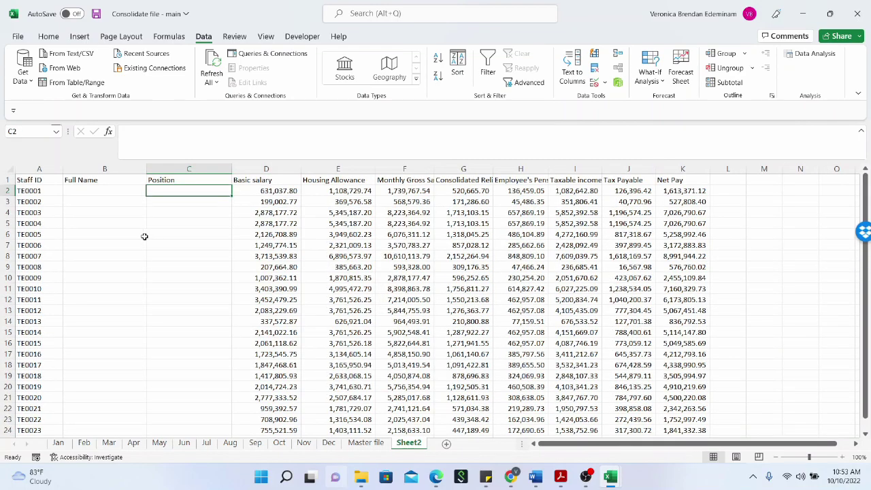
- Check the staff entries on the Jan sheet again and return to Sheet2
left_click(57, 442)
left_click(87, 233)
left_click(409, 443)
- Enter =VLOOKUP(A2,'Master file'!A2:B25,2,FALSE) in B2 of Sheet2 and fill it down the Full Name column to B25
left_click(73, 194)
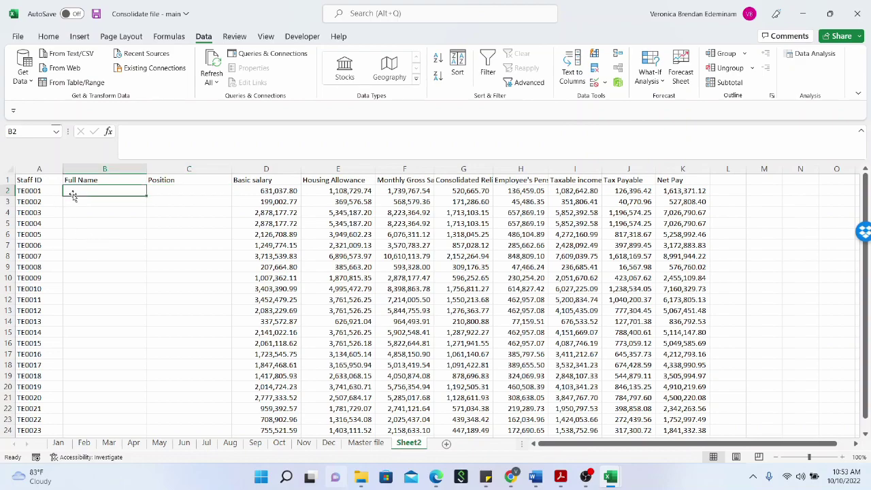
type("=v")
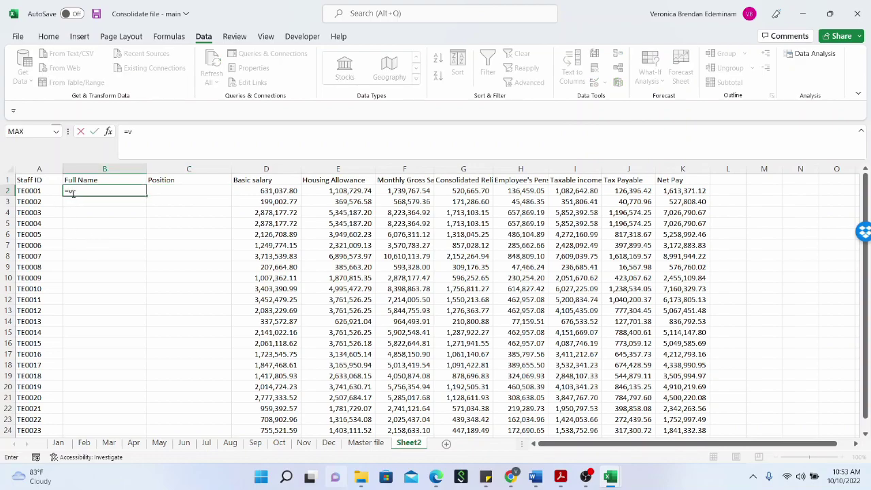
type("lookup(")
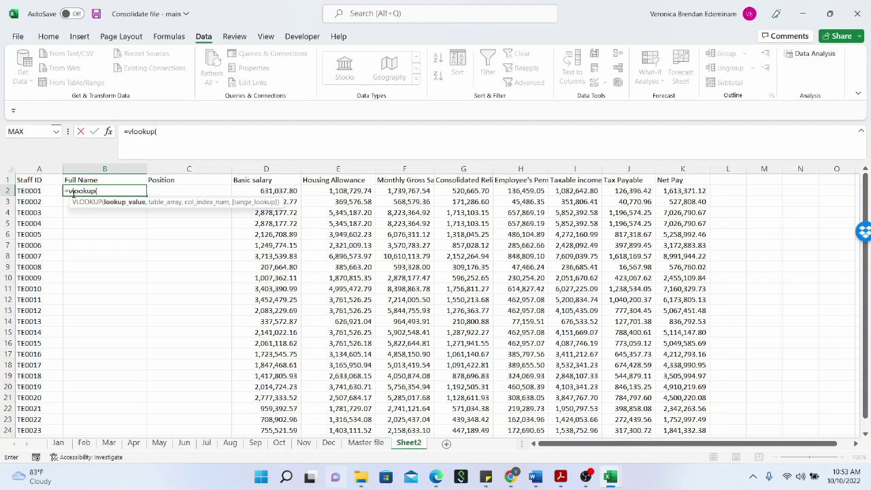
left_click(24, 195)
type(",")
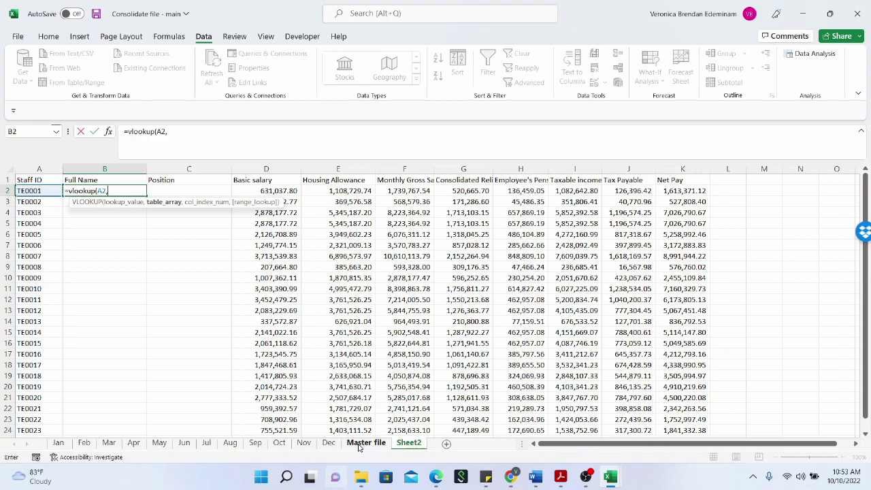
left_click(359, 443)
scroll(41, 198, "up", 1)
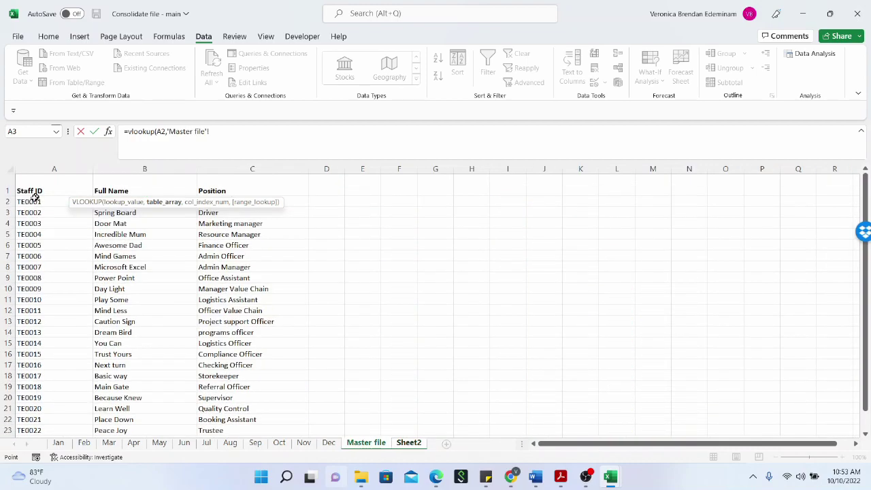
left_click_drag(33, 202, 175, 409)
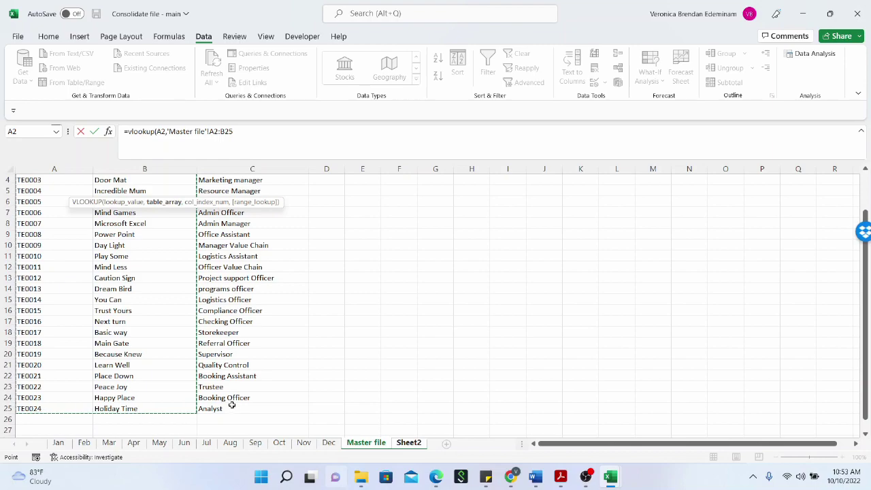
type(",")
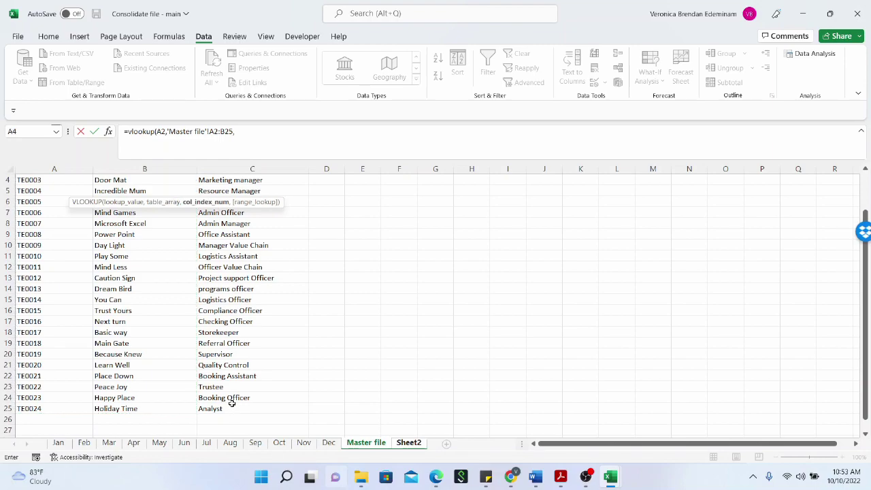
type("2,false)")
key("Return")
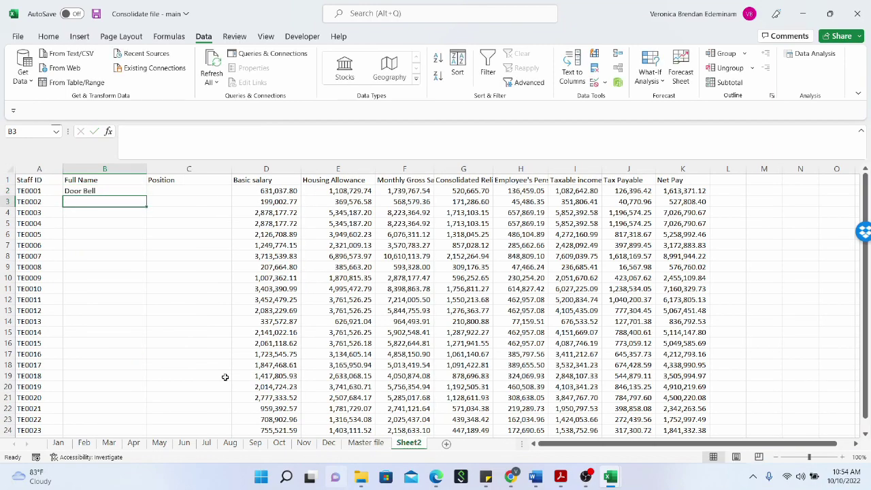
left_click(136, 191)
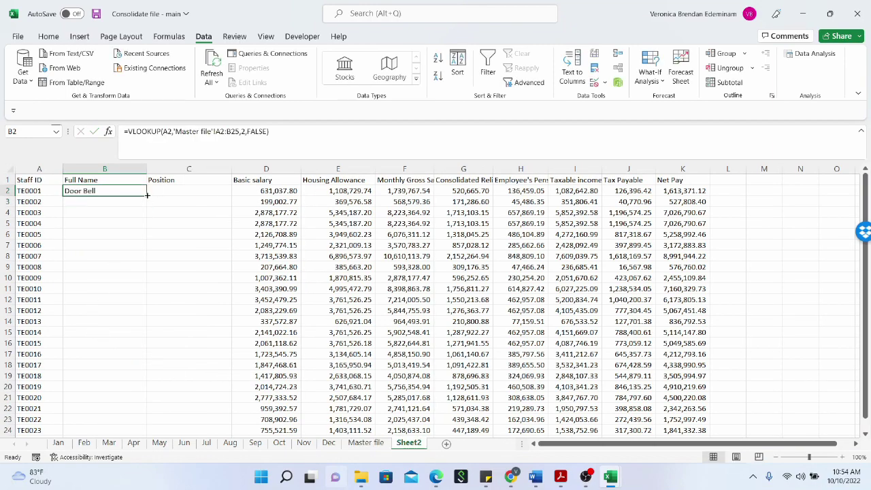
left_click_drag(146, 196, 113, 423)
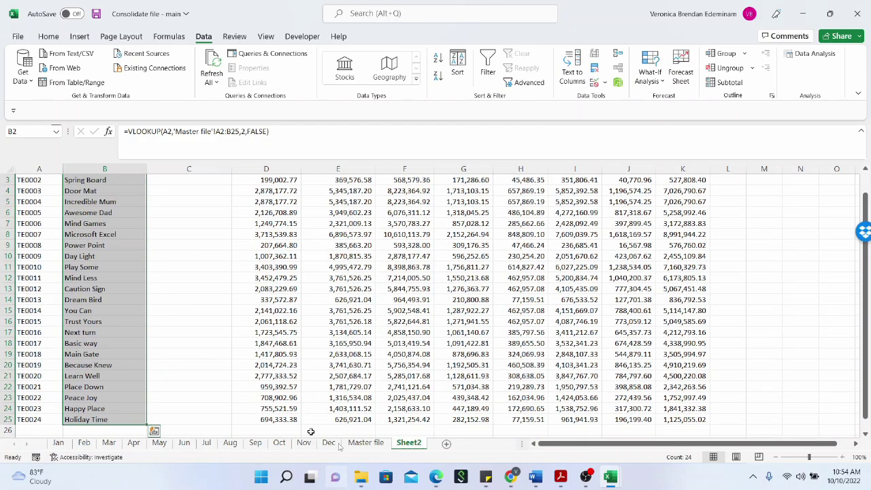
- Compare the looked-up full names with the list in the Master file sheet, view its Position column, and return to Sheet2
left_click(366, 442)
scroll(93, 247, "up", 1)
left_click(107, 224)
scroll(107, 286, "down", 4)
scroll(107, 287, "up", 4)
left_click(120, 212)
left_click(131, 200)
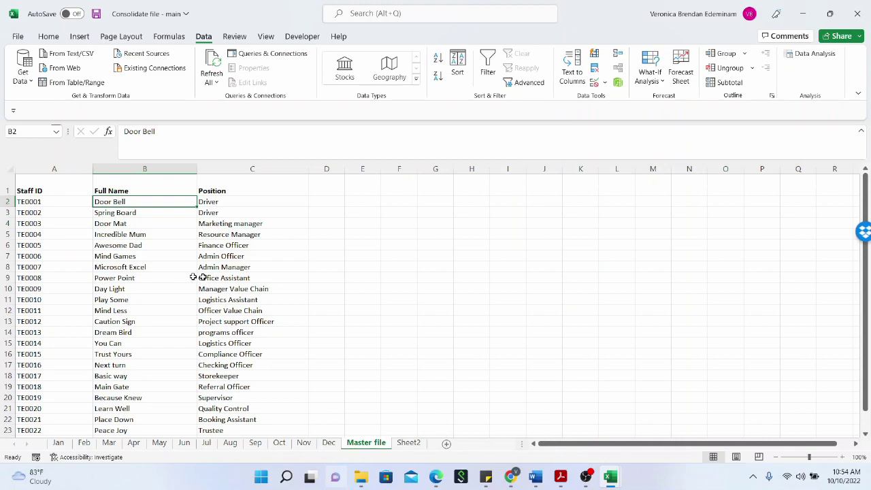
scroll(282, 363, "down", 1)
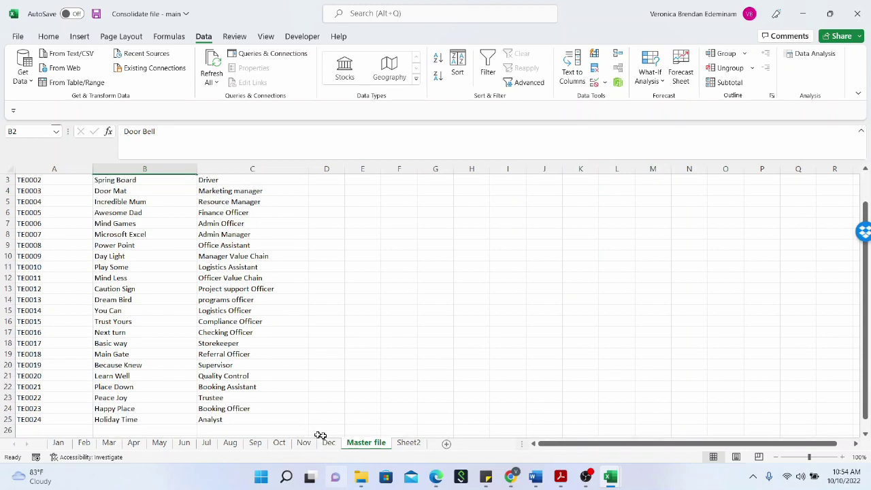
left_click(244, 308)
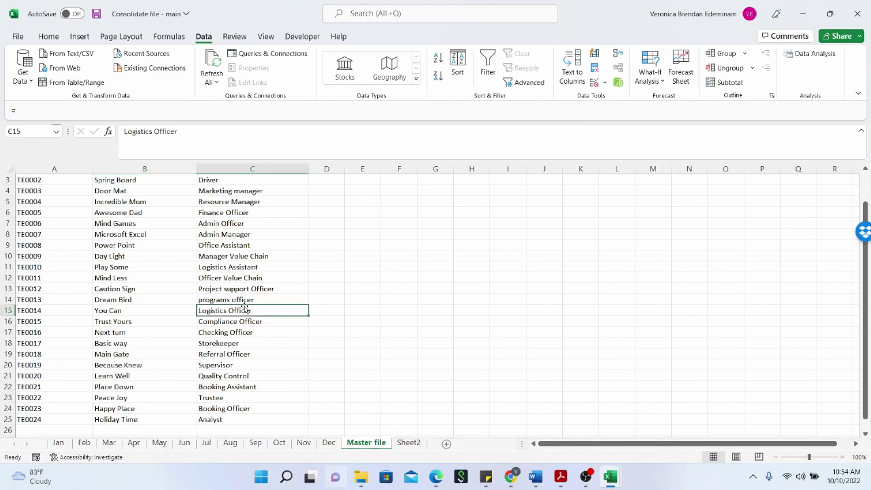
left_click(409, 443)
scroll(155, 285, "up", 1)
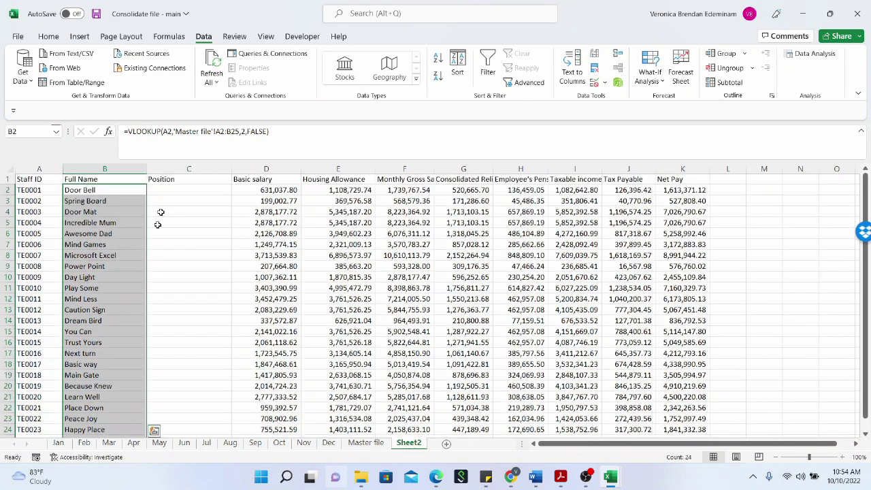
- Enter =VLOOKUP(A2,'Master file'!A2:C25,3,FALSE) in C2 of Sheet2 to retrieve the position by Staff ID
left_click(178, 193)
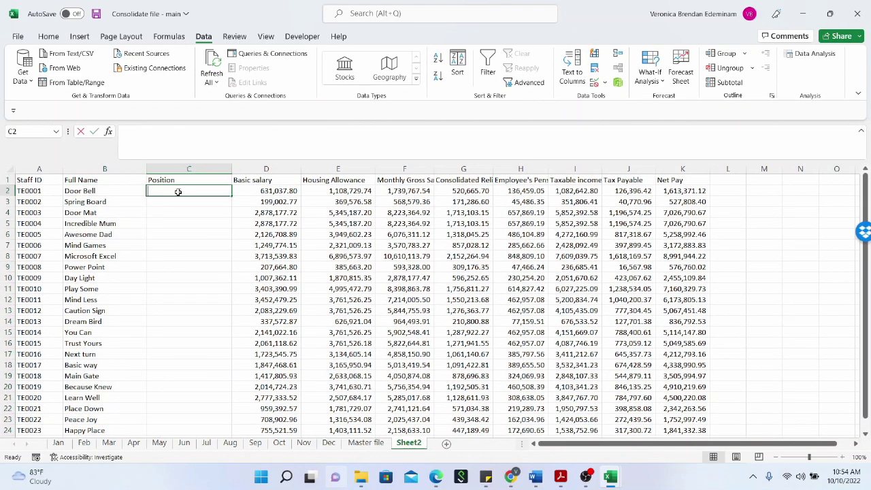
type("=vlookup(")
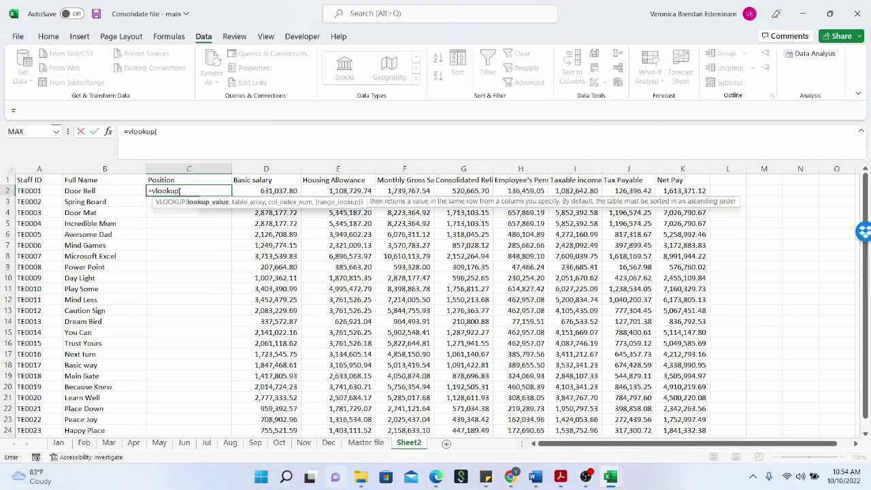
left_click(32, 191)
type(",")
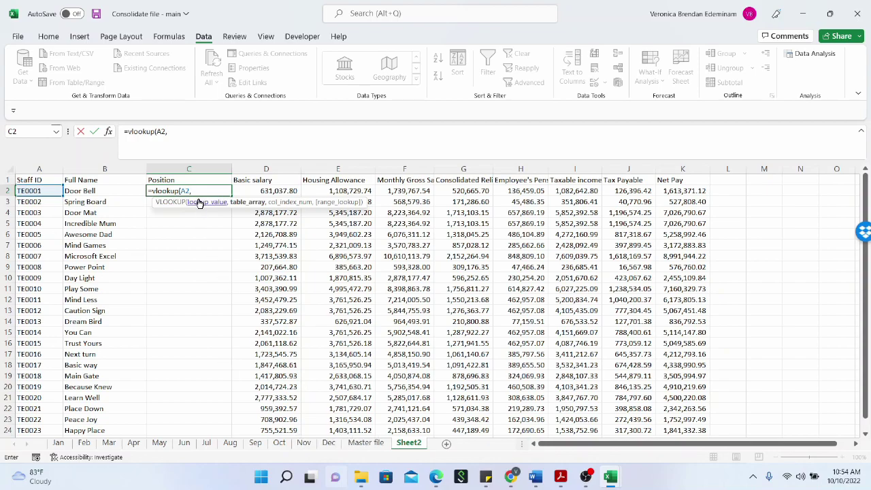
left_click(361, 443)
scroll(42, 203, "up", 1)
left_click_drag(34, 201, 224, 423)
scroll(218, 343, "up", 1)
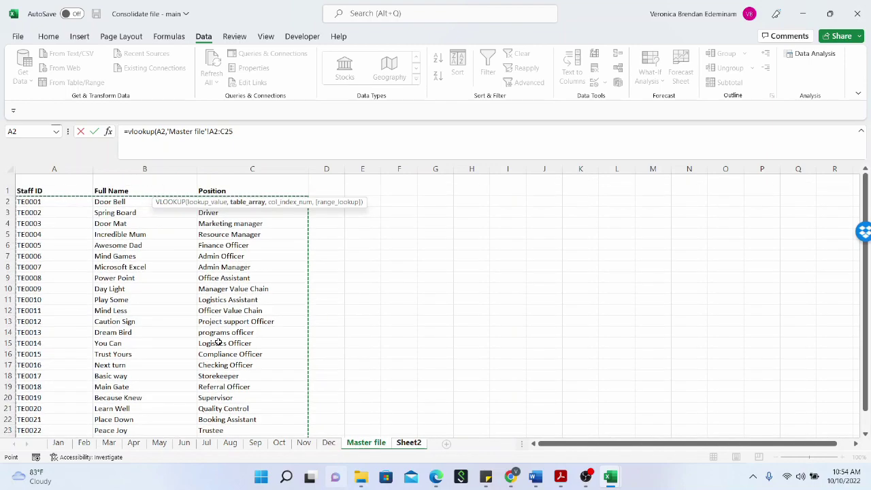
type(",")
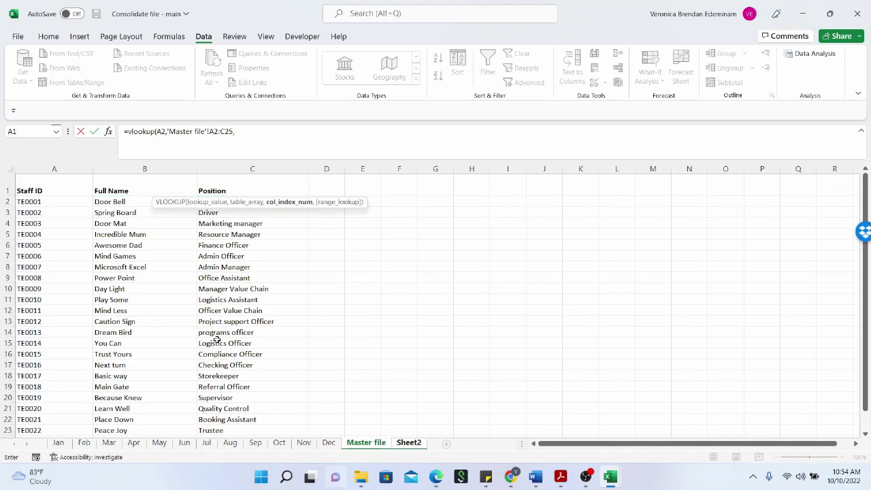
type("3,f")
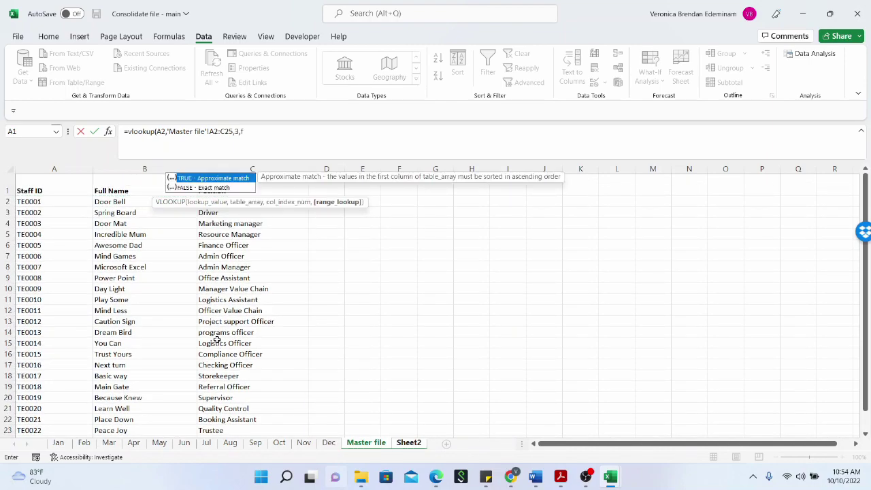
type("alse)")
key("Return")
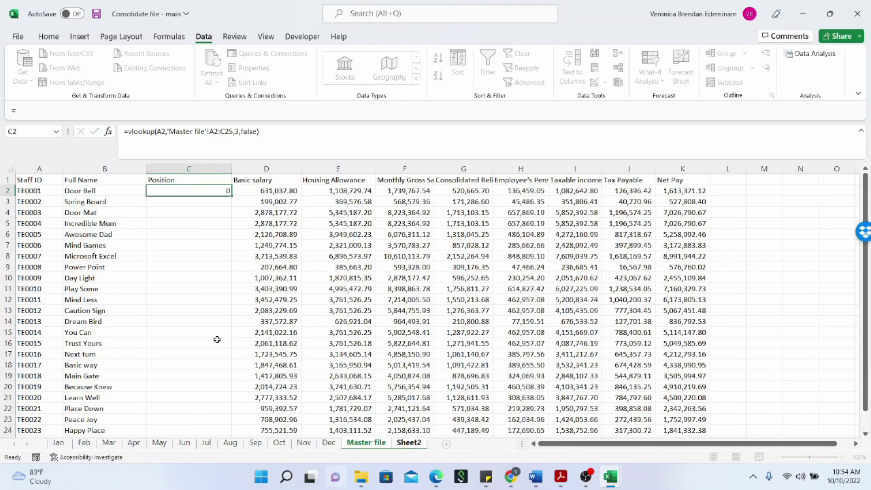
- Fill the lookup formula in C2 down the Position column to C25
left_click(208, 192)
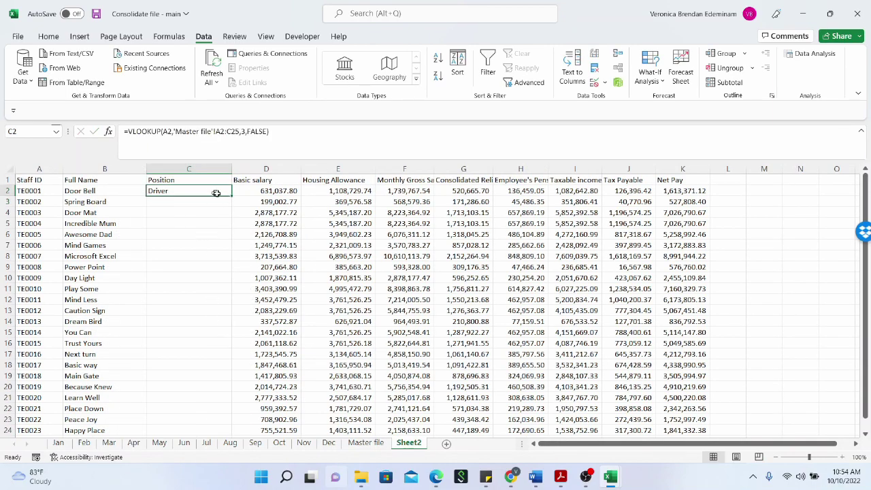
left_click_drag(232, 196, 220, 422)
scroll(198, 272, "up", 1)
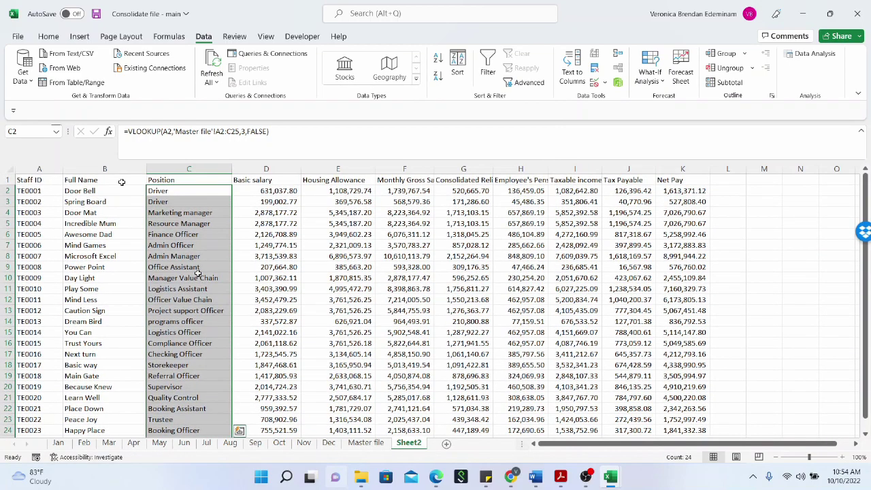
- Bold the header row A1:K1 and widen the columns from Monthly Gross Salary to Taxable income to fit their headings
left_click_drag(31, 179, 670, 179)
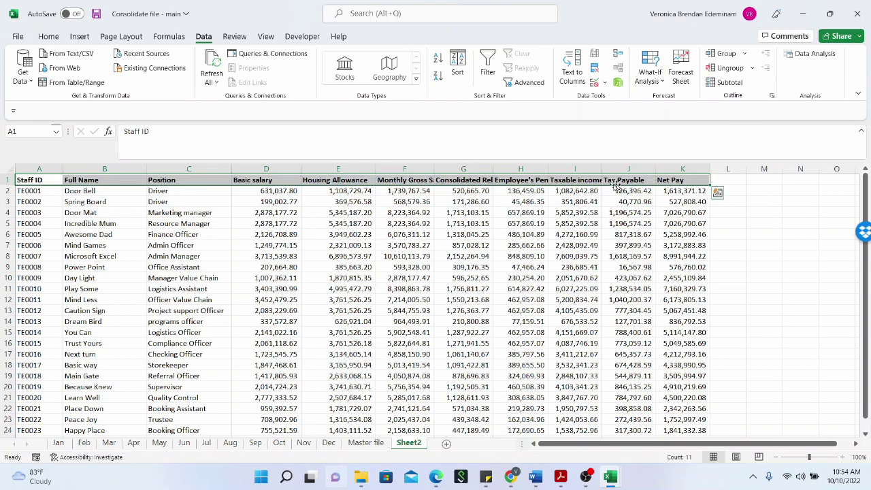
left_click(460, 277)
left_click_drag(433, 169, 453, 169)
left_click_drag(516, 174, 557, 167)
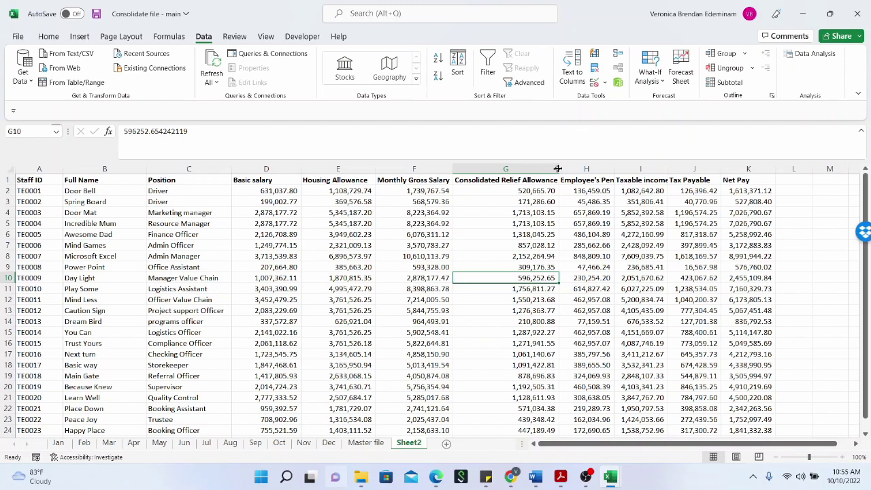
left_click_drag(611, 170, 646, 169)
left_click_drag(700, 169, 720, 169)
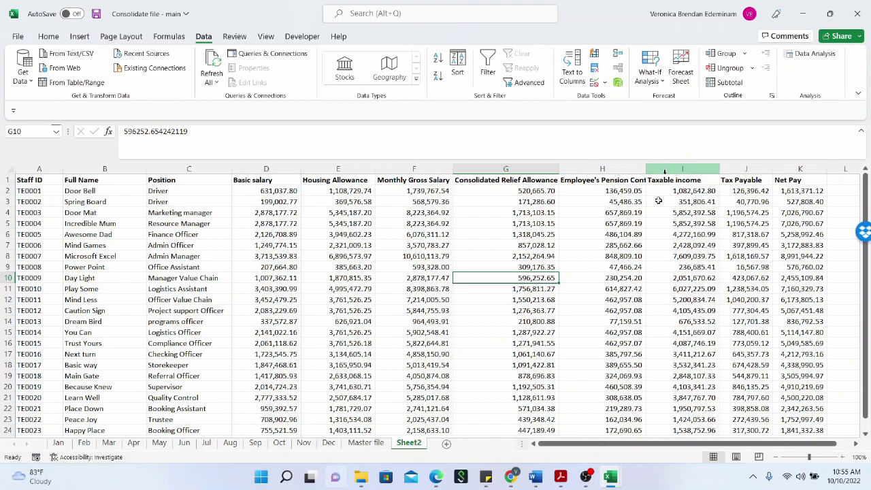
left_click(684, 223)
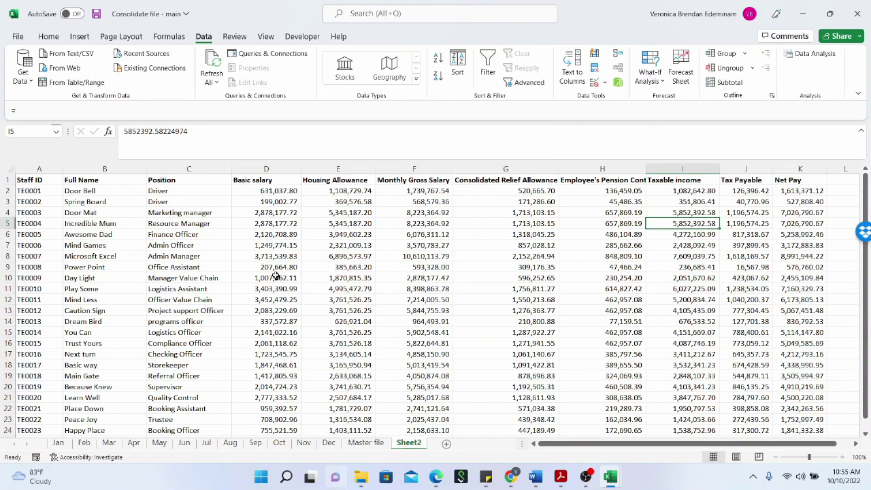
left_click_drag(645, 169, 682, 169)
left_click(605, 215)
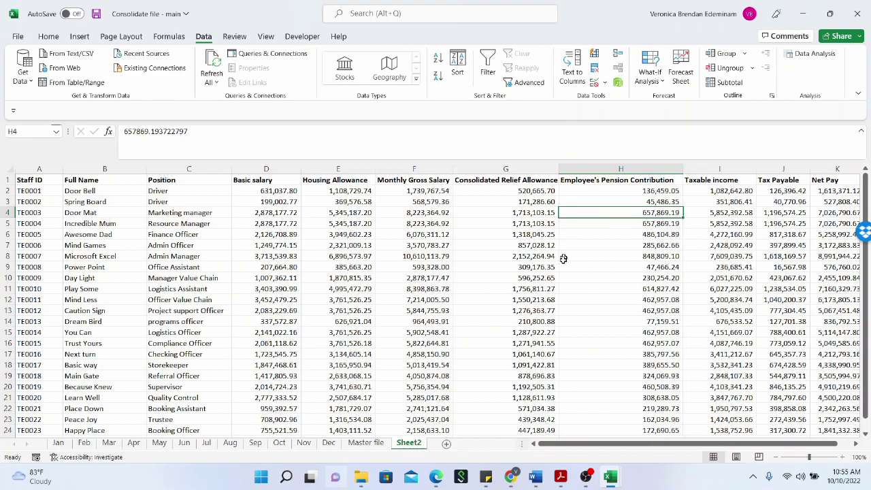
- Review the completed consolidated table down its staff rows and across to the Net Pay column
scroll(445, 285, "down", 4)
scroll(445, 286, "up", 4)
left_click(543, 287)
left_click_drag(570, 443, 632, 451)
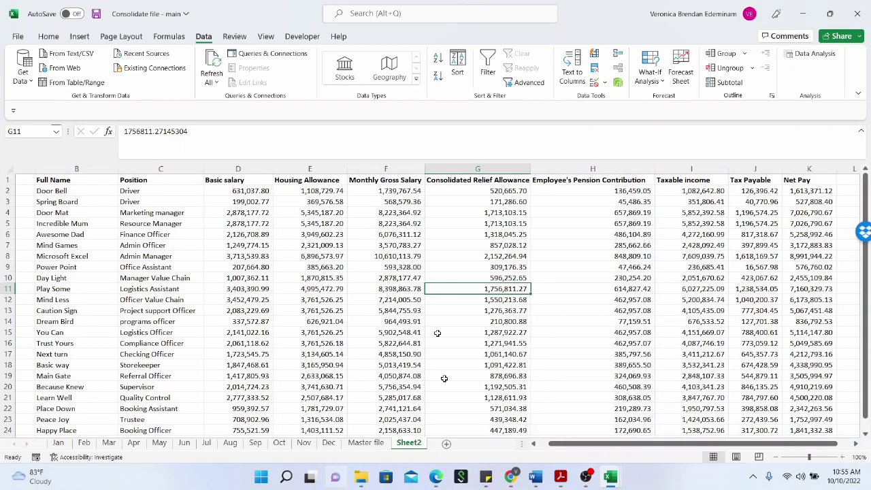
left_click(441, 246)
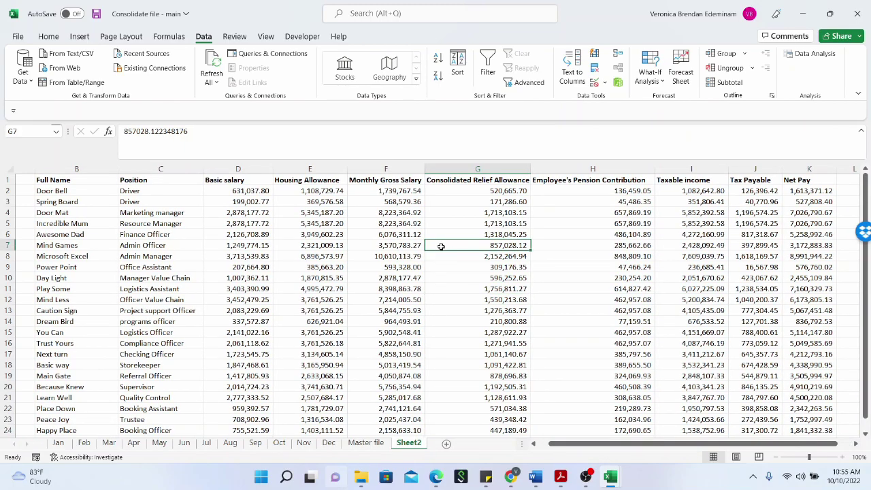